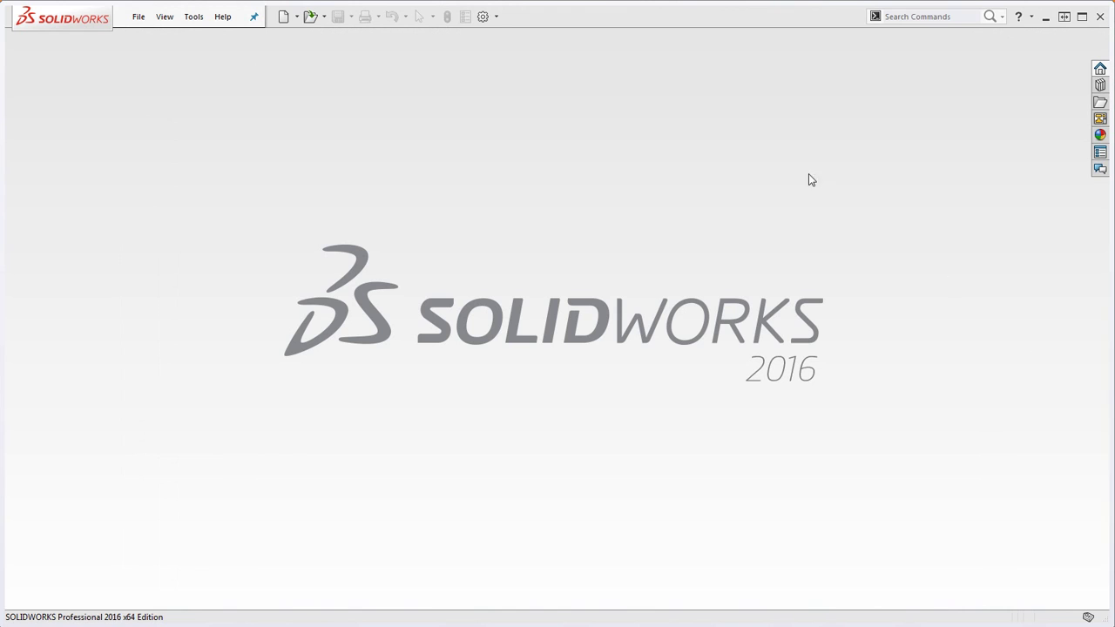
Open the Part-MMGS.SLDPRT template from the 2018-2-ETSC-265 Flash Class Design folder, inside SolidWorks-Template-Files
{"action": "left_click", "coordinate": [138, 16]}
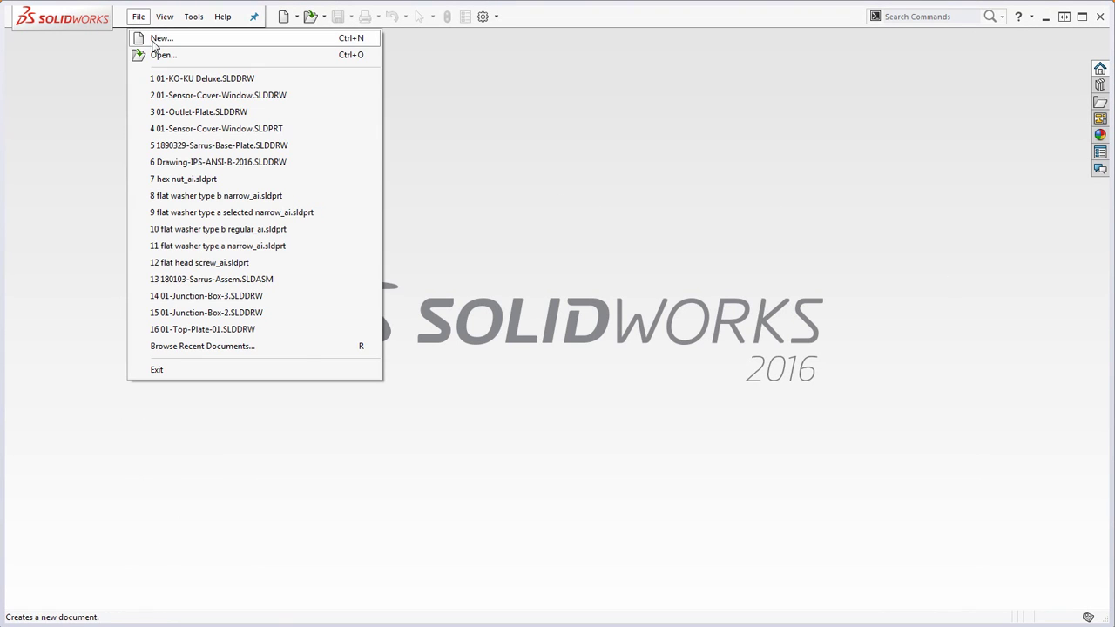
{"action": "left_click", "coordinate": [155, 39]}
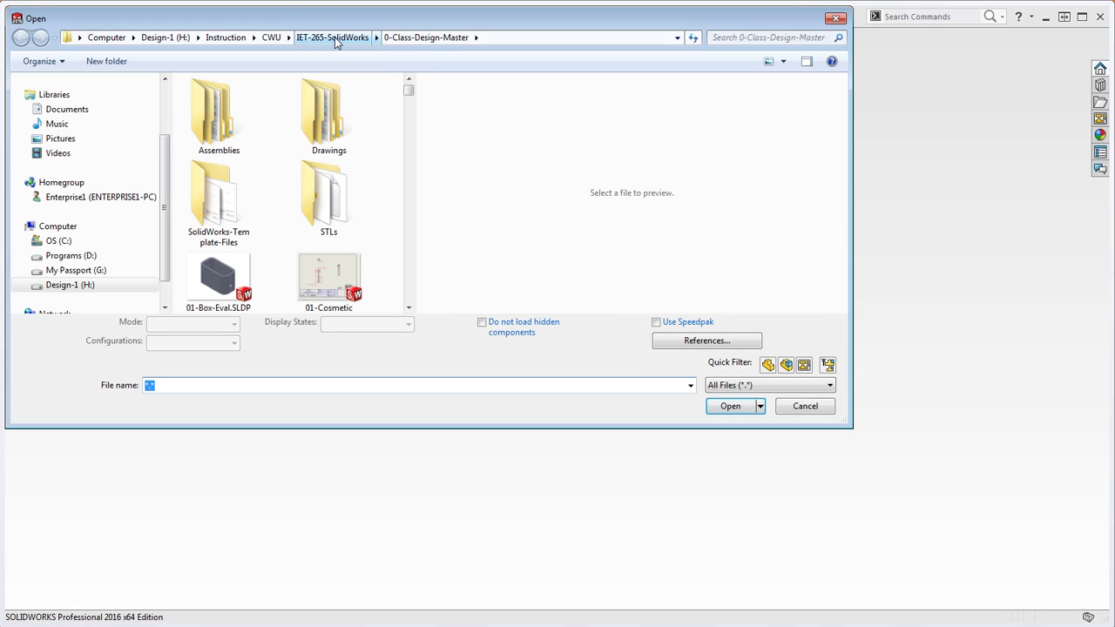
{"action": "left_click", "coordinate": [335, 36]}
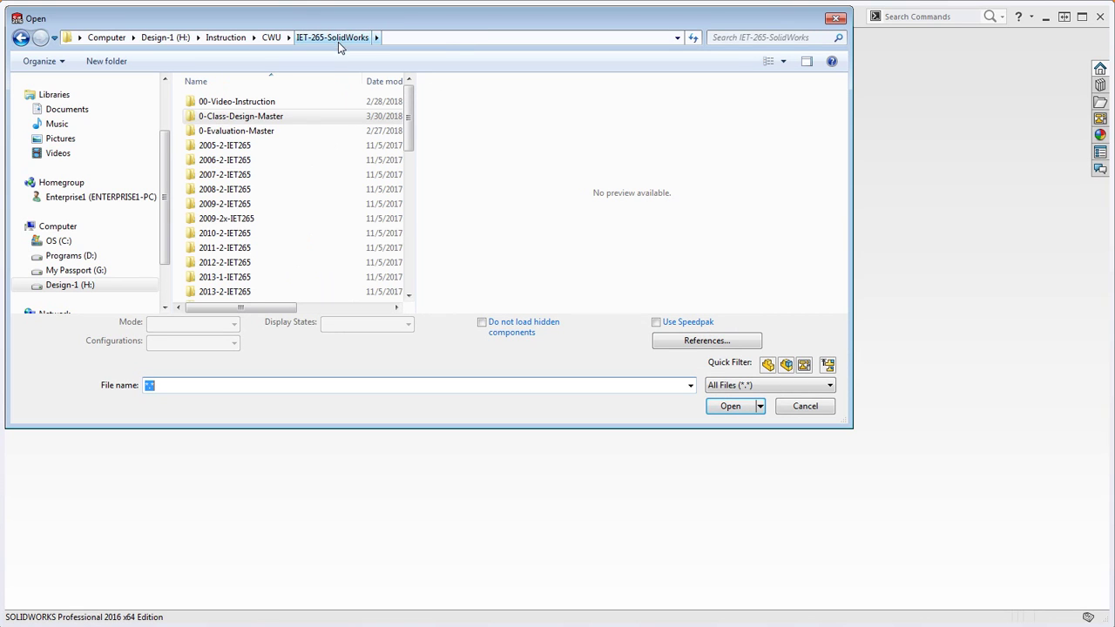
{"action": "mouse_move", "coordinate": [408, 131]}
{"action": "left_mouse_down"}
{"action": "mouse_move", "coordinate": [407, 228]}
{"action": "mouse_move", "coordinate": [408, 141]}
{"action": "left_mouse_up"}
{"action": "double_click", "coordinate": [234, 207]}
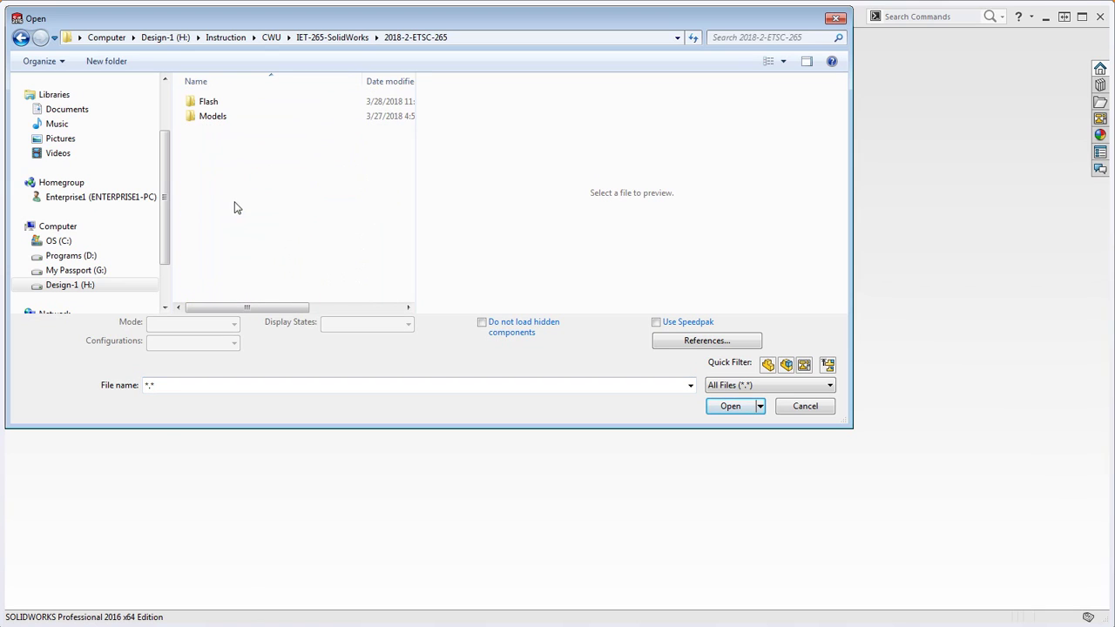
{"action": "double_click", "coordinate": [211, 104]}
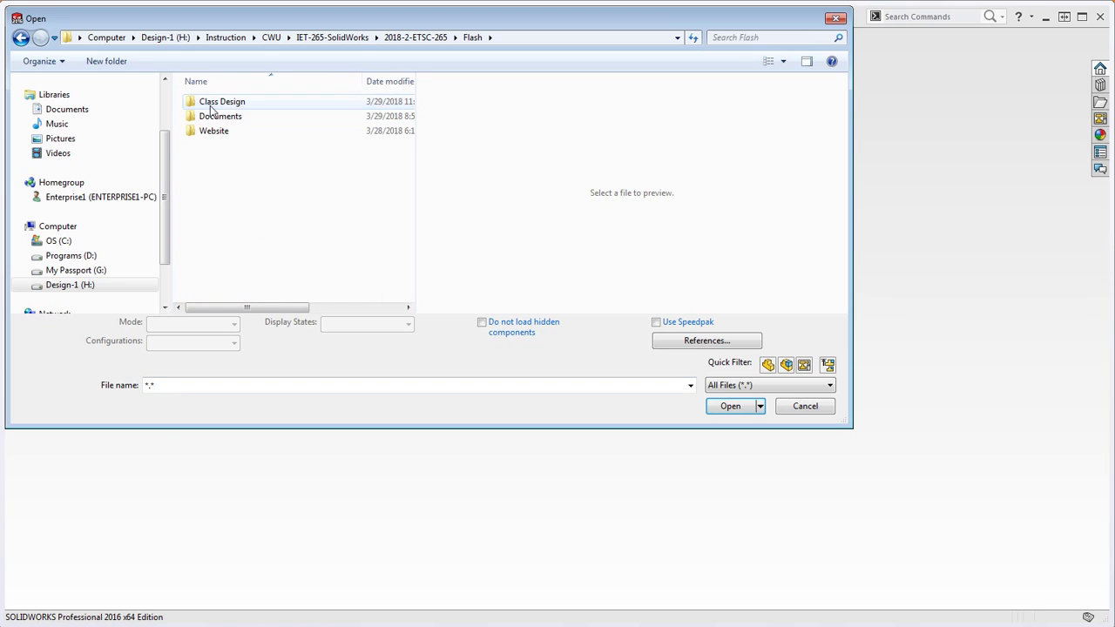
{"action": "double_click", "coordinate": [218, 104]}
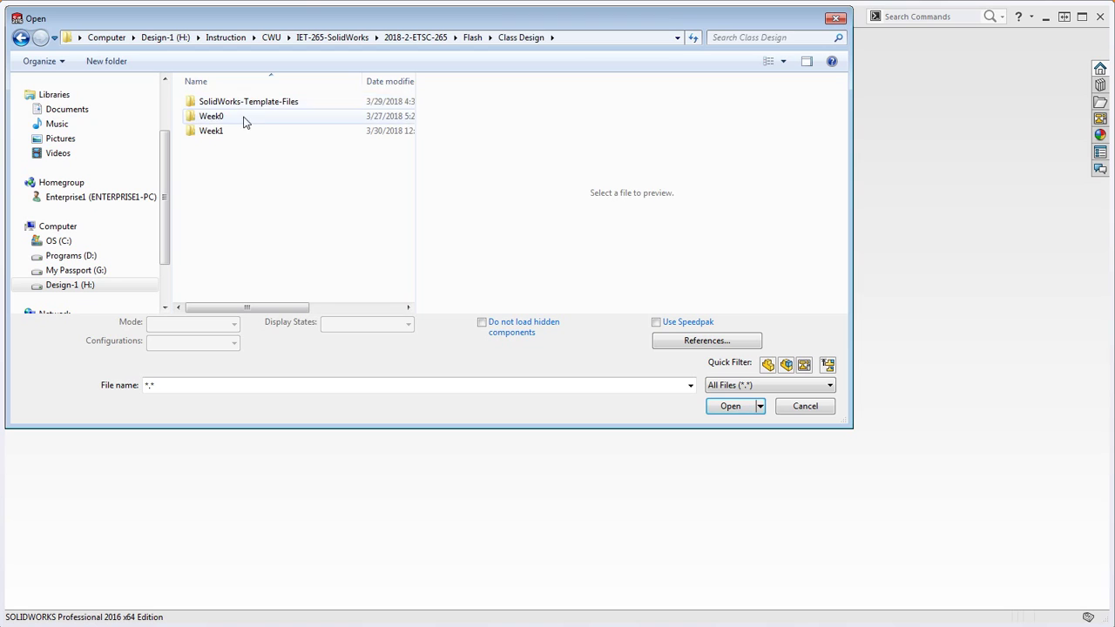
{"action": "double_click", "coordinate": [232, 102]}
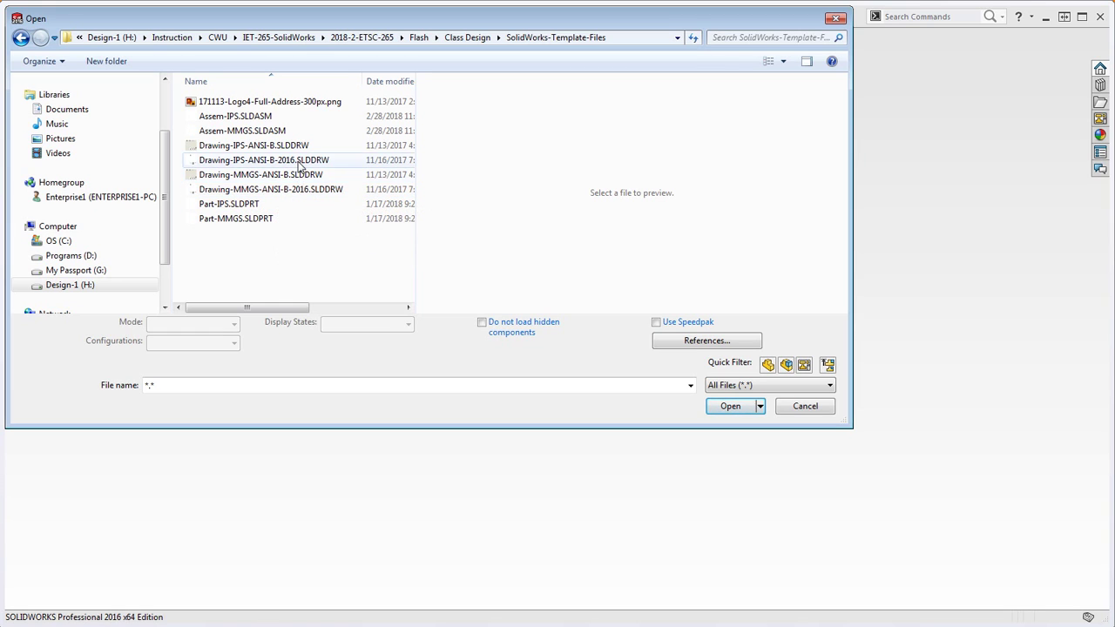
{"action": "double_click", "coordinate": [231, 219]}
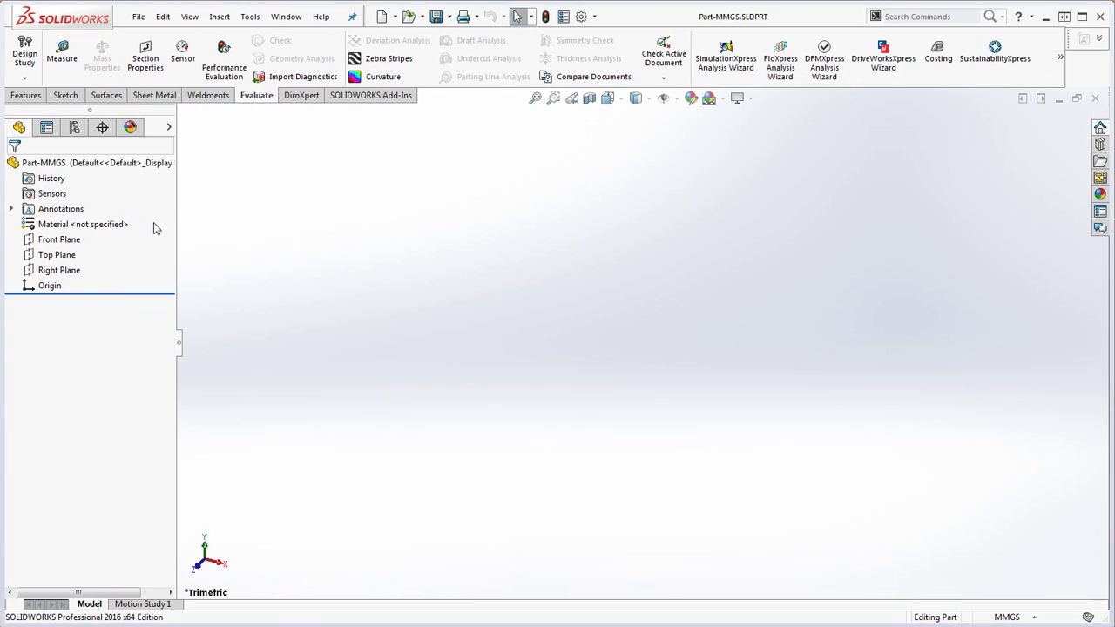
Sketch a circle with a radius of about 21 mm centred on the origin on the Top Plane
{"action": "left_click", "coordinate": [61, 255]}
{"action": "left_click", "coordinate": [65, 95]}
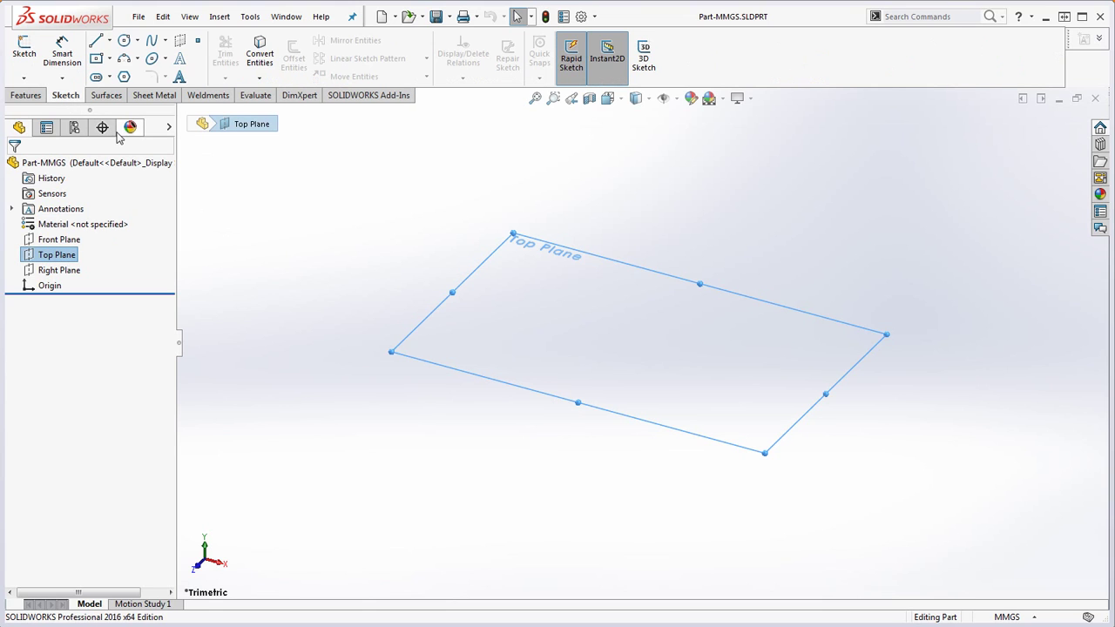
{"action": "left_click", "coordinate": [123, 40]}
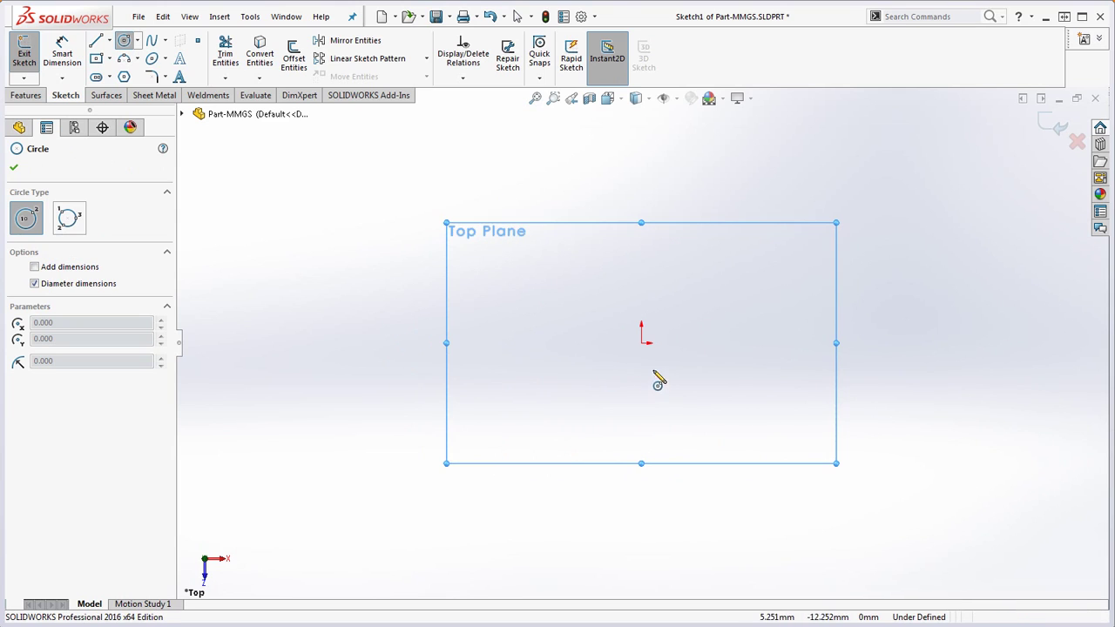
{"action": "left_click_drag", "start_coordinate": [641, 340], "coordinate": [679, 319]}
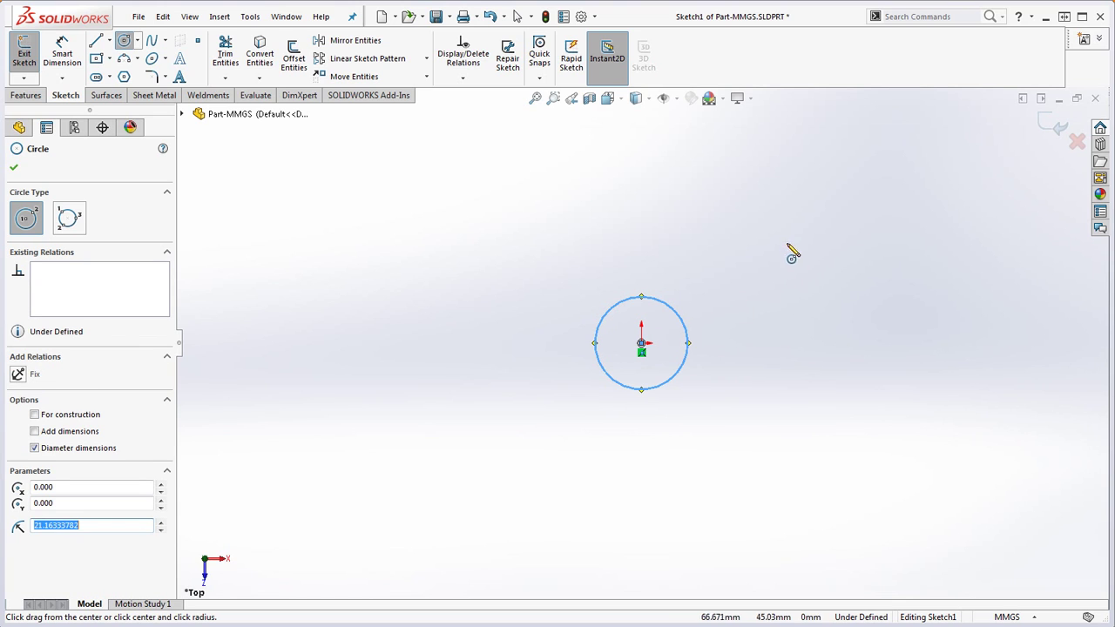
Dimension the circle's diameter as 40 mm
{"action": "left_click", "coordinate": [62, 54]}
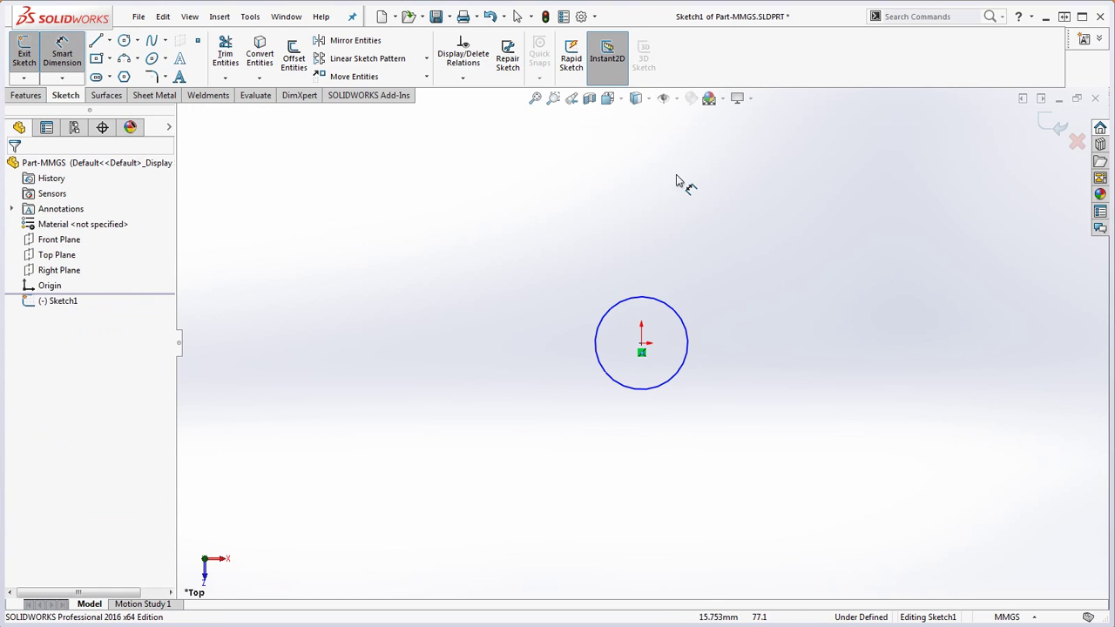
{"action": "left_click", "coordinate": [686, 326]}
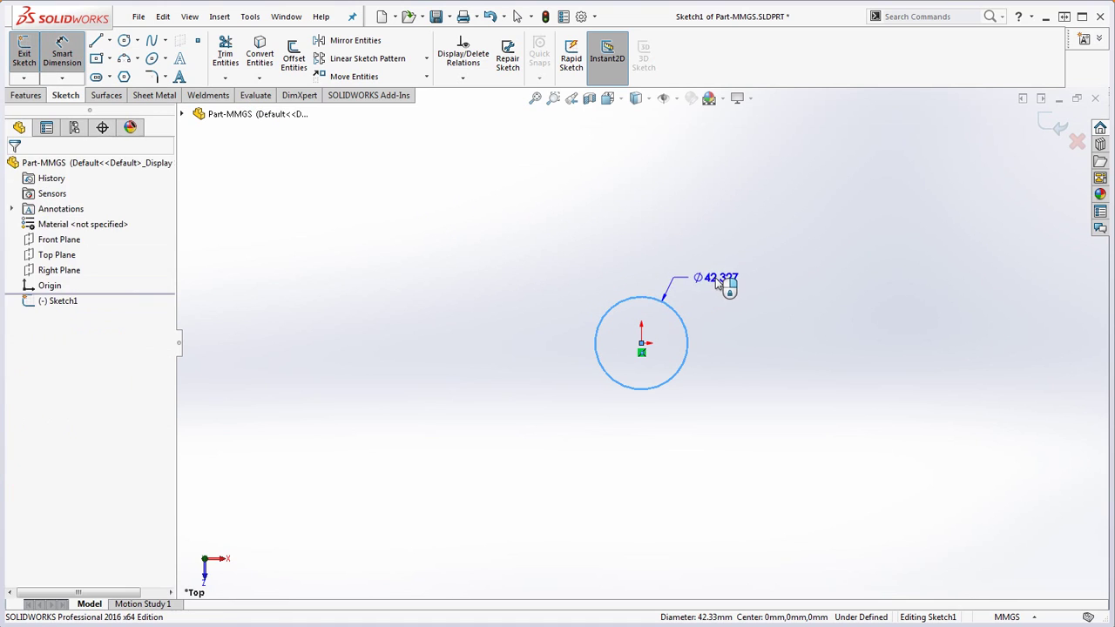
{"action": "left_click", "coordinate": [725, 287]}
{"action": "type", "text": "40"}
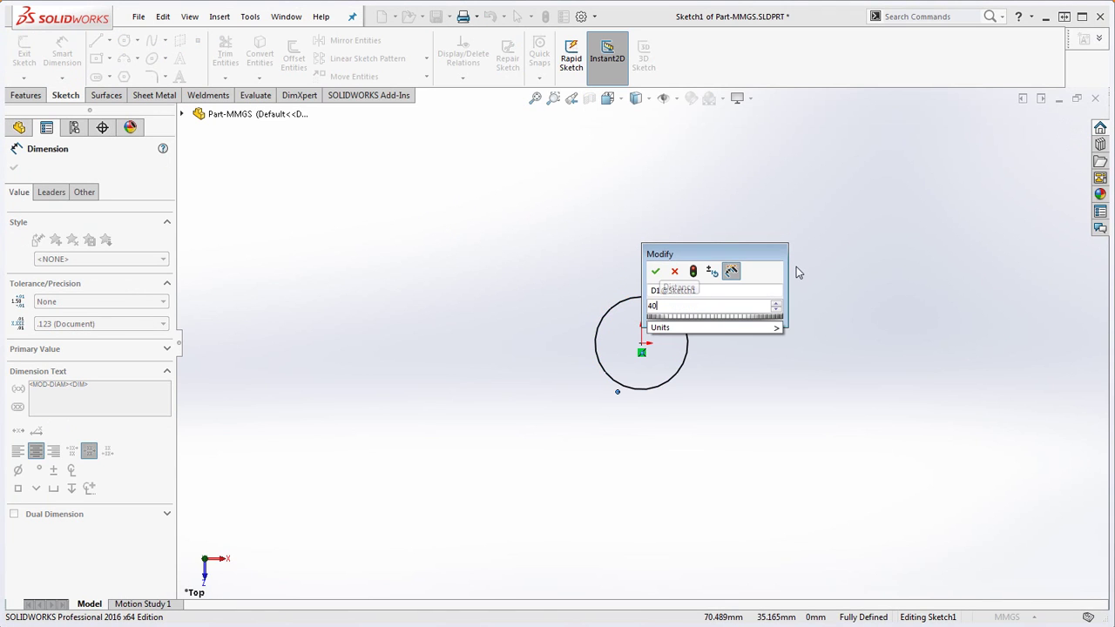
{"action": "key", "text": "Return"}
{"action": "left_click", "coordinate": [793, 367]}
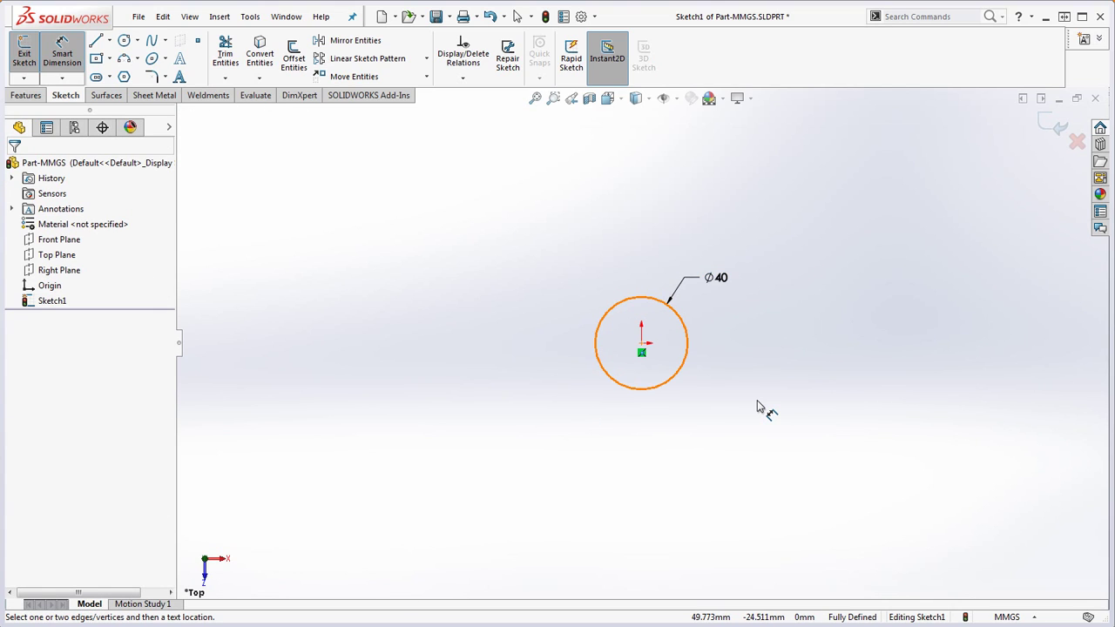
{"action": "key", "text": "Escape"}
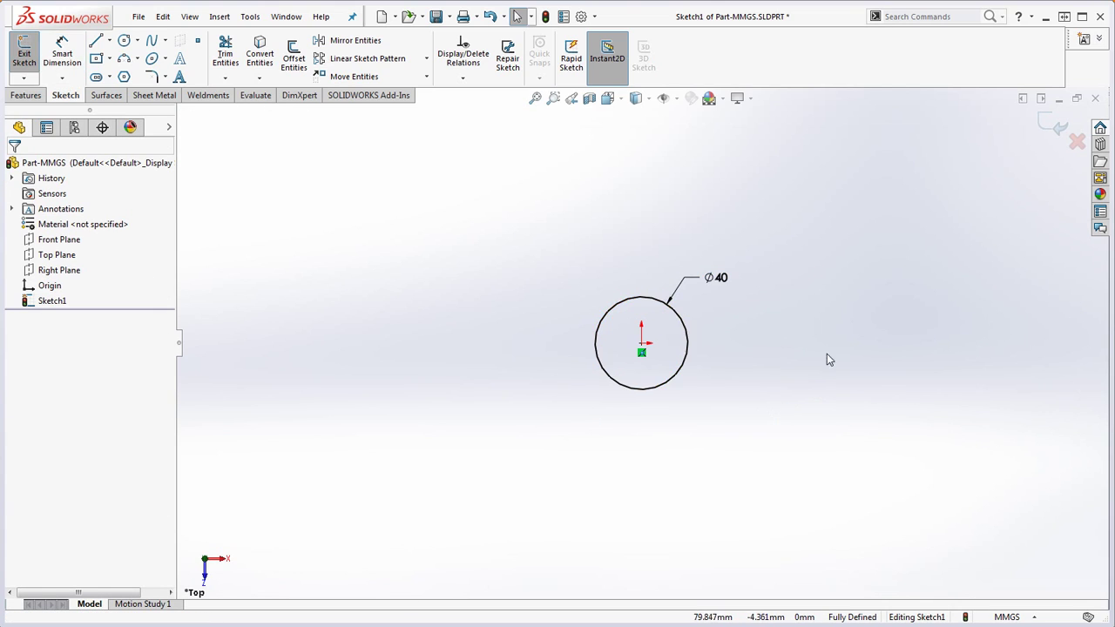
Try removing the circle's diameter dimension and enlarging the circle to a radius of about 32 mm, and undo both changes
{"action": "left_click", "coordinate": [674, 294]}
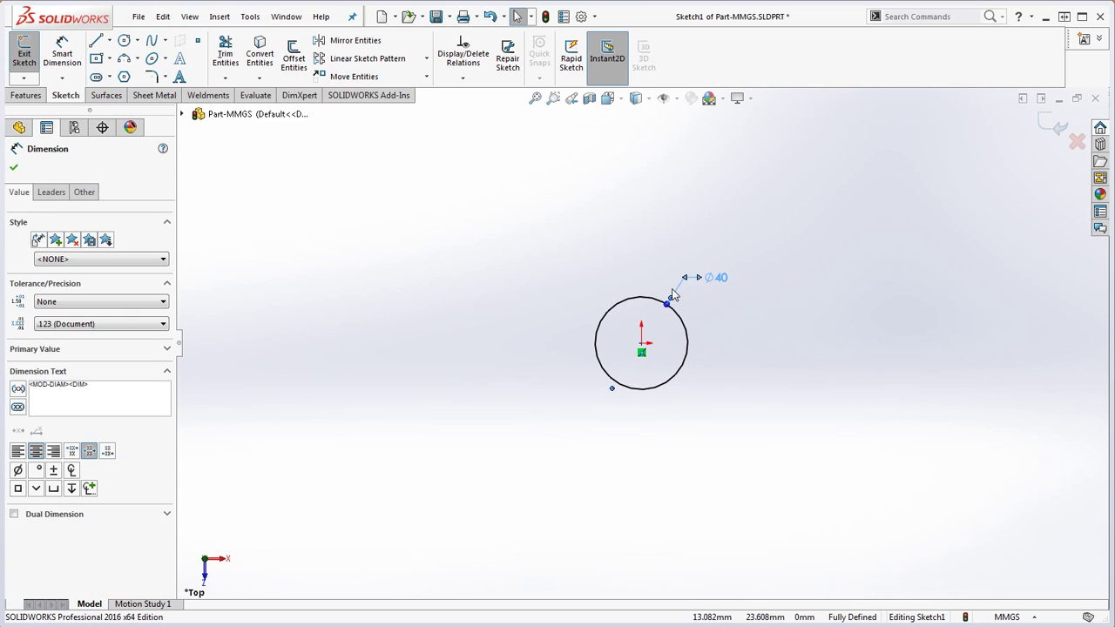
{"action": "key", "text": "Delete"}
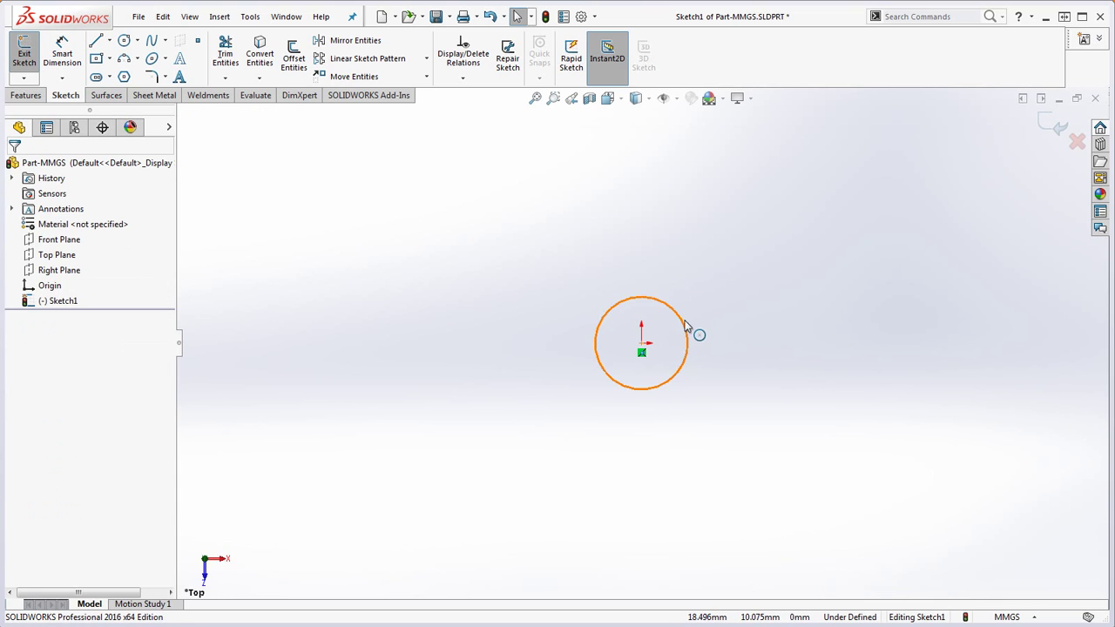
{"action": "left_click_drag", "start_coordinate": [685, 326], "coordinate": [710, 306]}
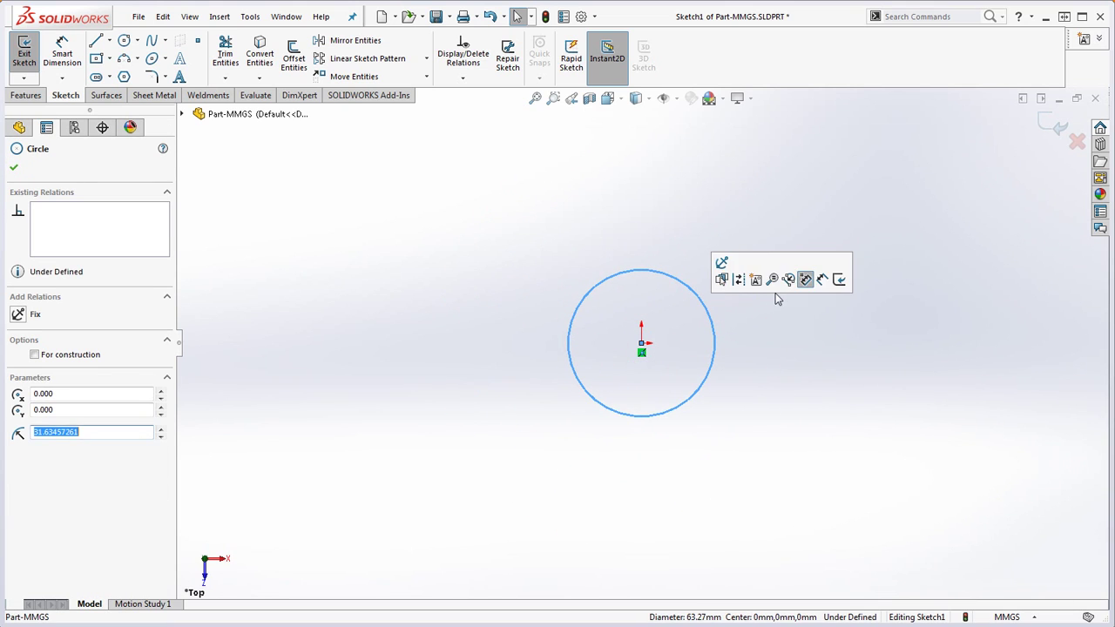
{"action": "left_click", "coordinate": [786, 339]}
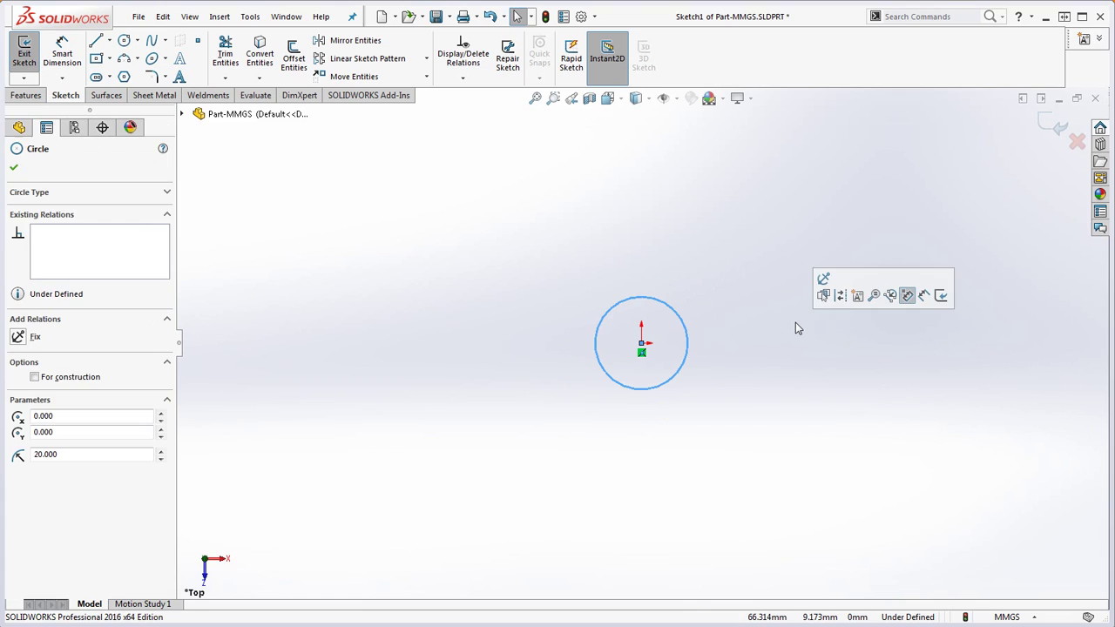
{"action": "left_click", "coordinate": [796, 328]}
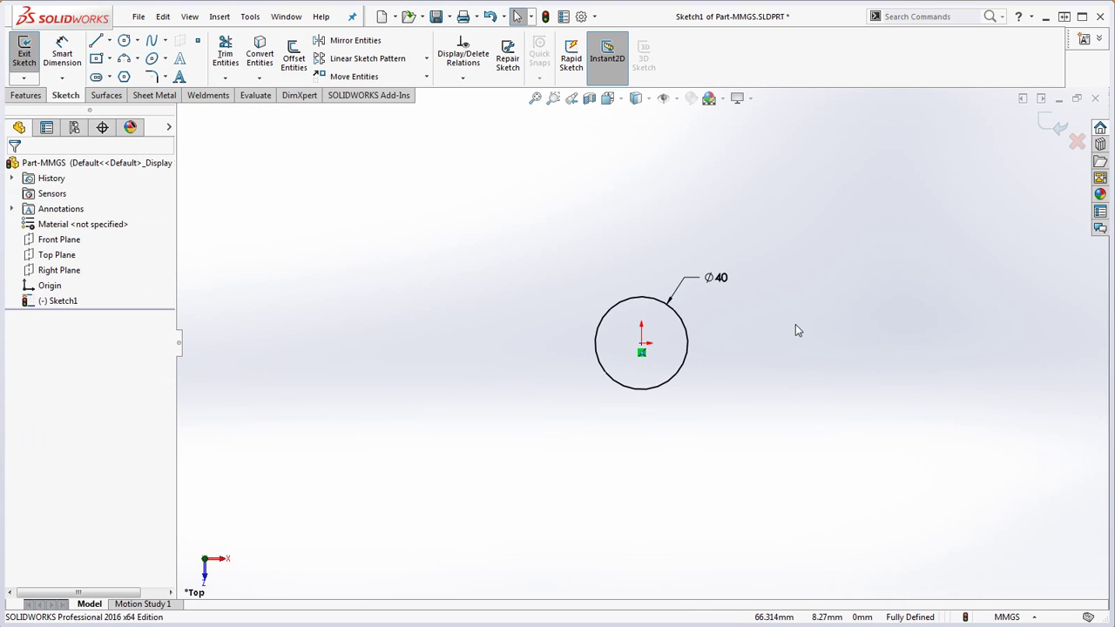
Start a blind Extruded Boss/Base from the circle sketch with a depth of 170 mm
{"action": "mouse_move", "coordinate": [796, 328]}
{"action": "middle_mouse_down"}
{"action": "mouse_move", "coordinate": [764, 391]}
{"action": "mouse_move", "coordinate": [768, 225]}
{"action": "mouse_move", "coordinate": [744, 187]}
{"action": "mouse_move", "coordinate": [727, 206]}
{"action": "middle_mouse_up"}
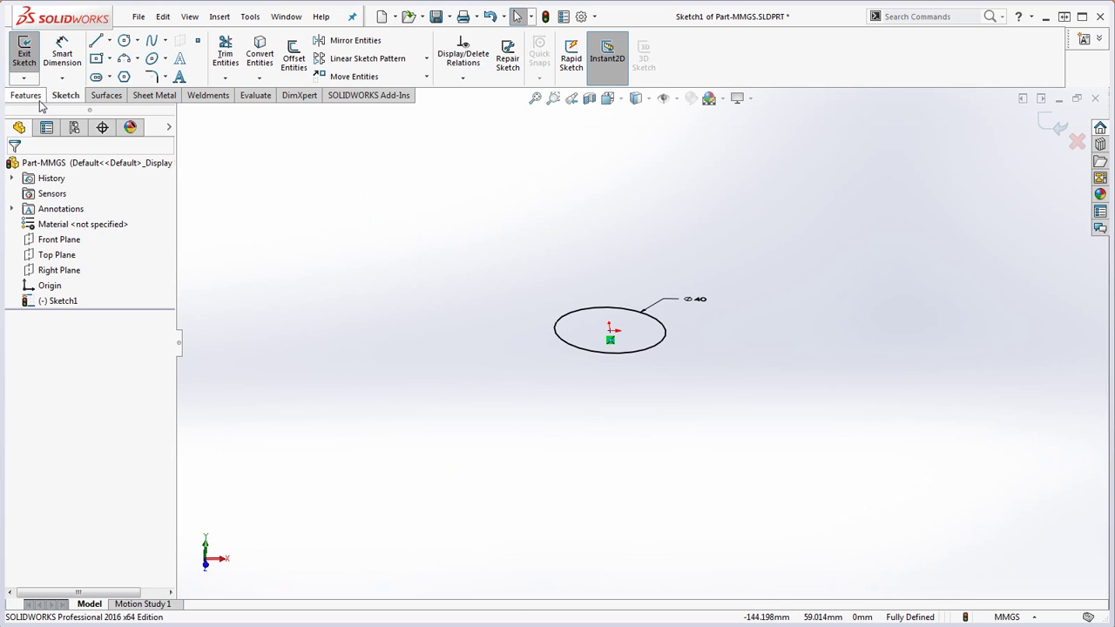
{"action": "left_click", "coordinate": [26, 95]}
{"action": "left_click", "coordinate": [31, 53]}
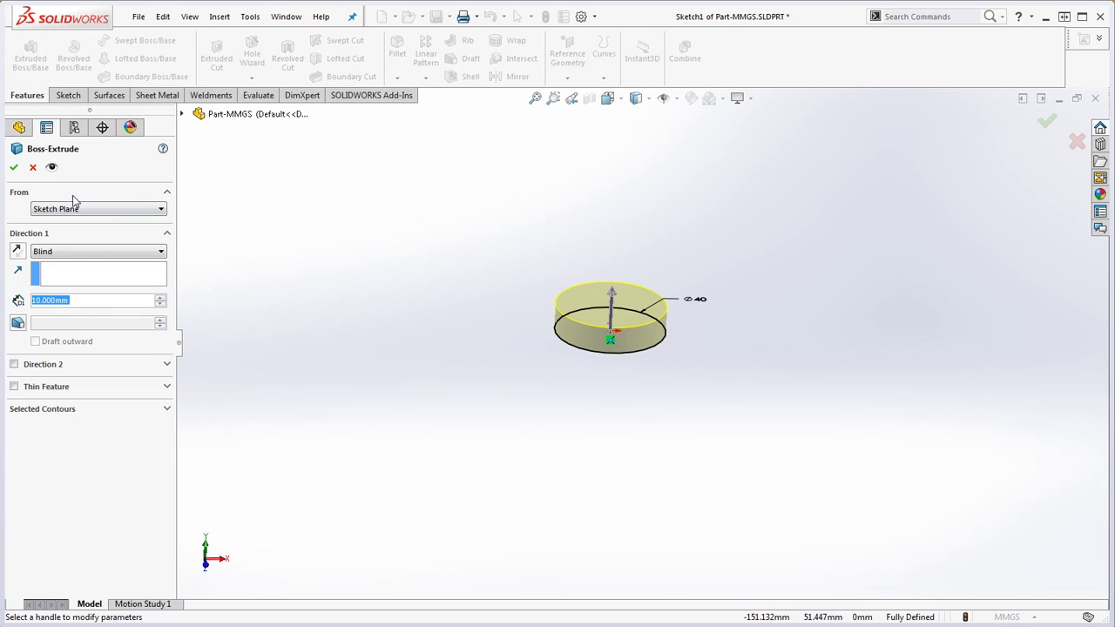
{"action": "type", "text": "170"}
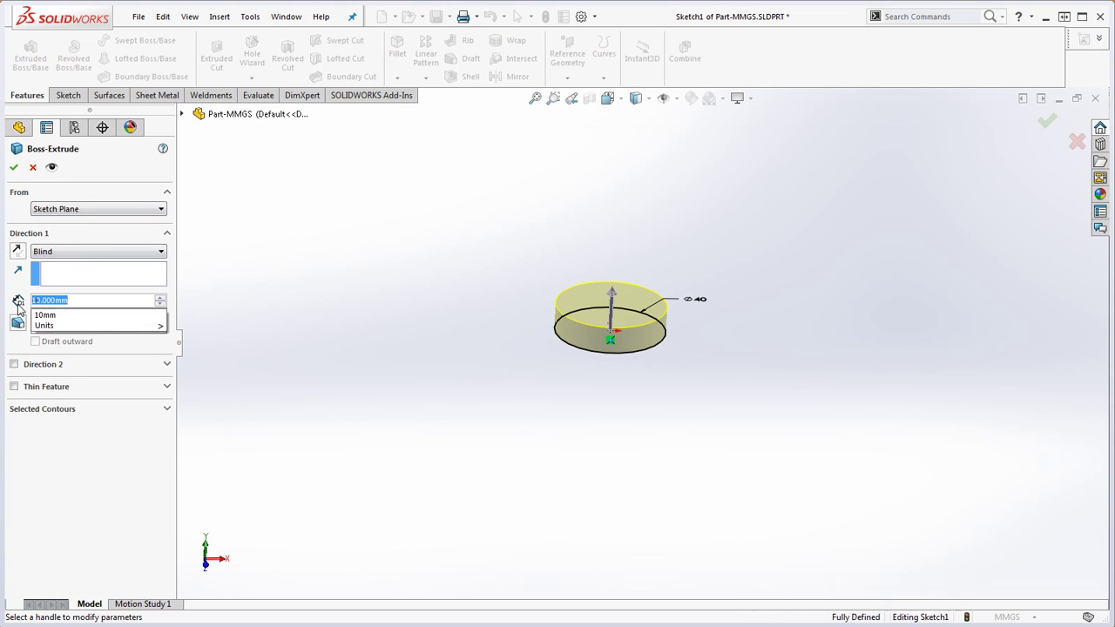
{"action": "key", "text": "Return"}
{"action": "scroll", "coordinate": [557, 413], "scroll_direction": "up", "scroll_amount": 3}
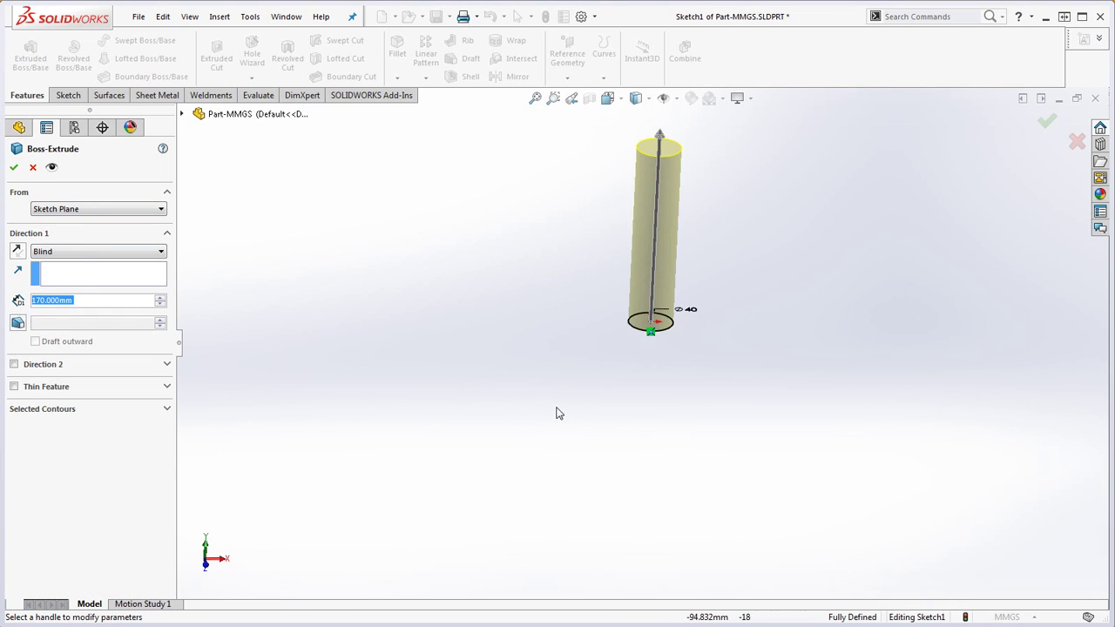
{"action": "scroll", "coordinate": [685, 232], "scroll_direction": "down", "scroll_amount": 2}
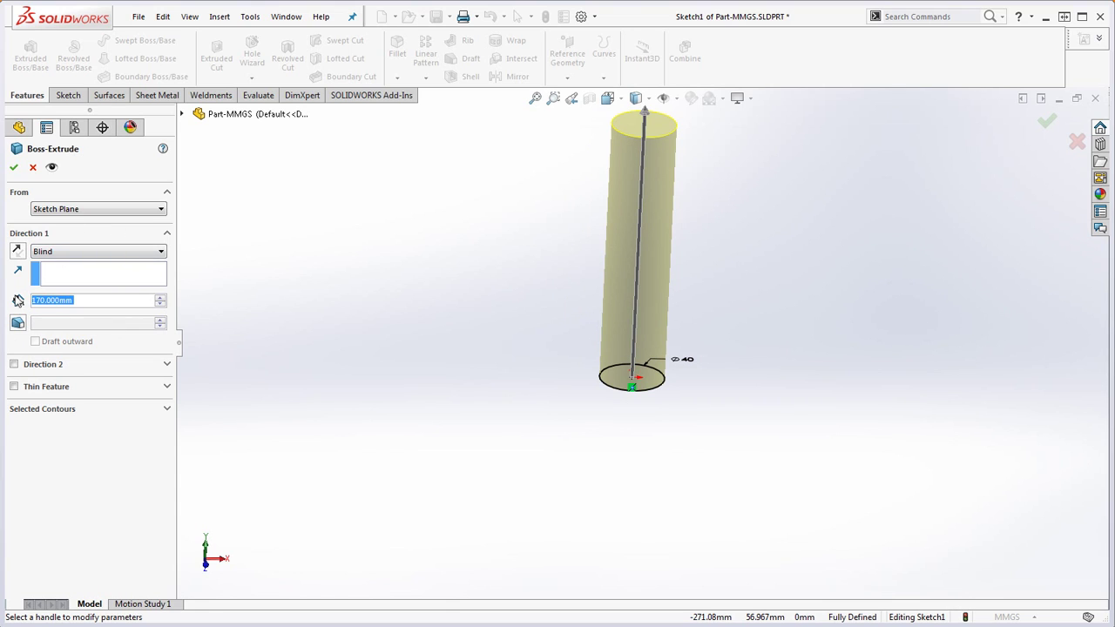
Give the extrusion a 14° outward draft and finish the feature
{"action": "left_click", "coordinate": [24, 325]}
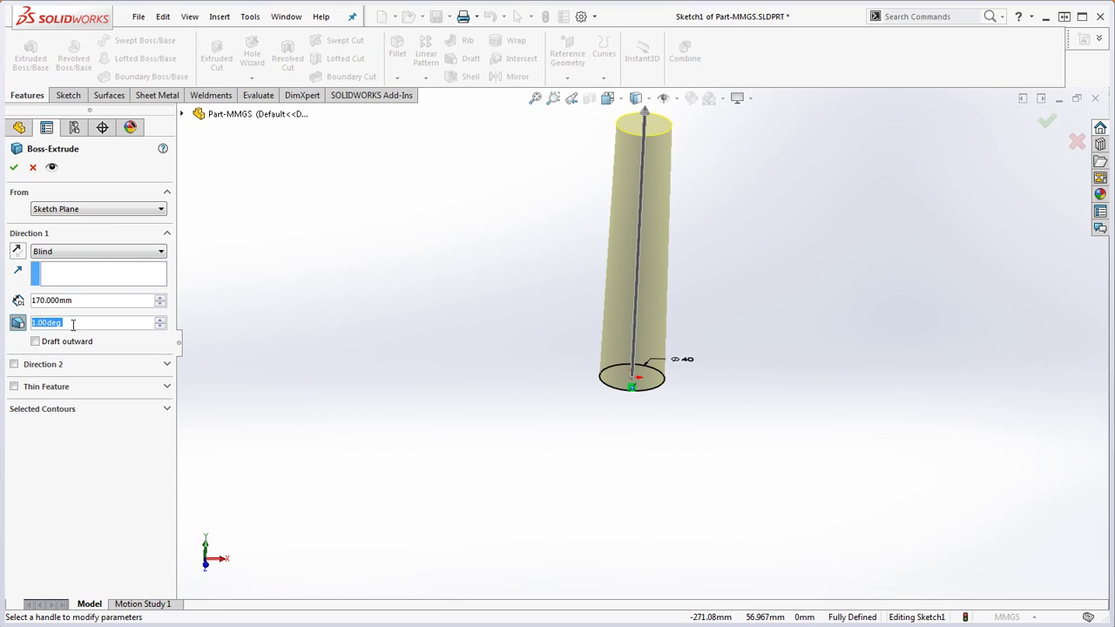
{"action": "type", "text": "14"}
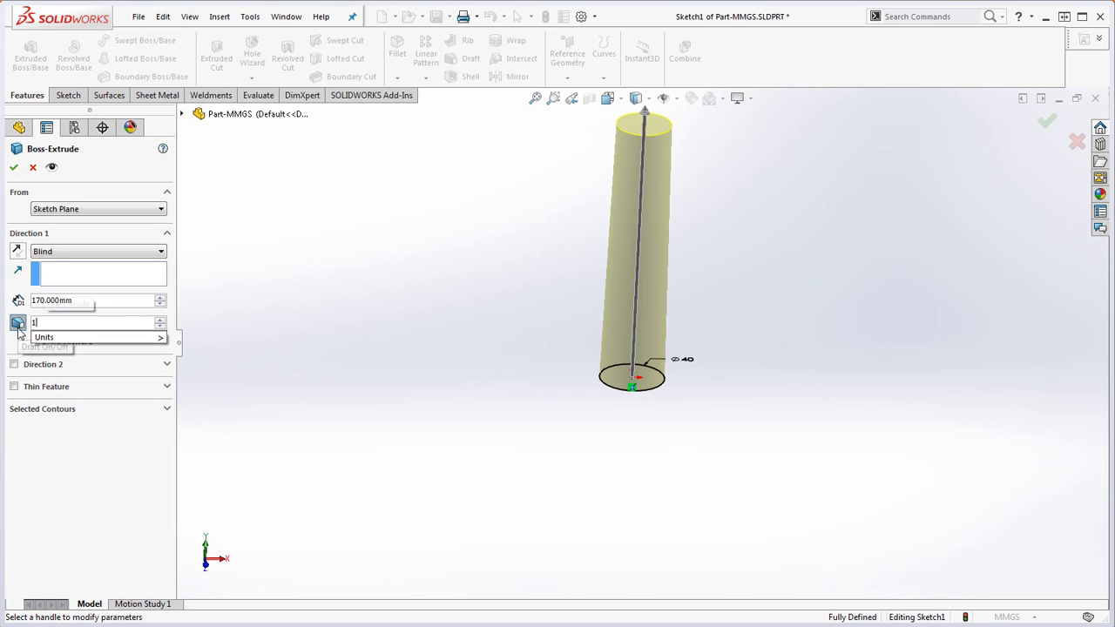
{"action": "key", "text": "Return"}
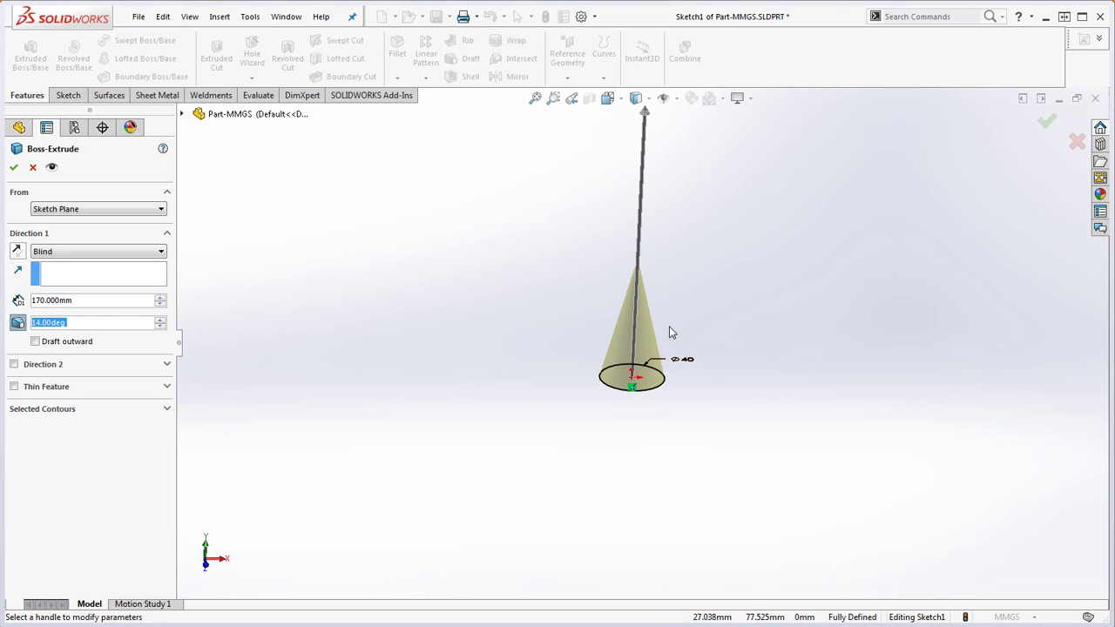
{"action": "left_click", "coordinate": [35, 343]}
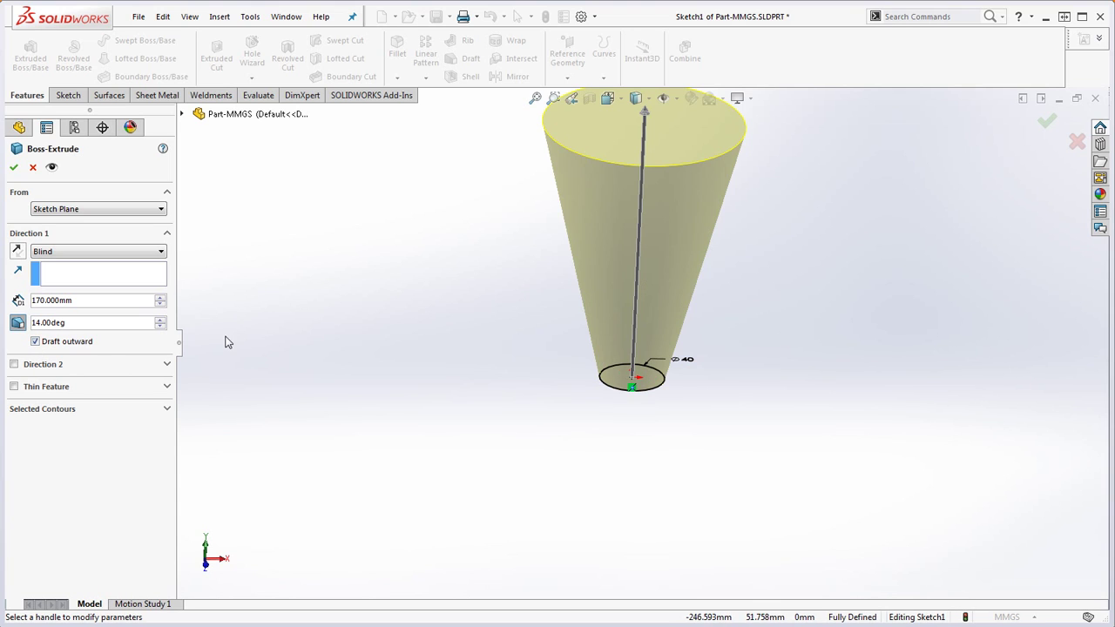
{"action": "left_click", "coordinate": [13, 169]}
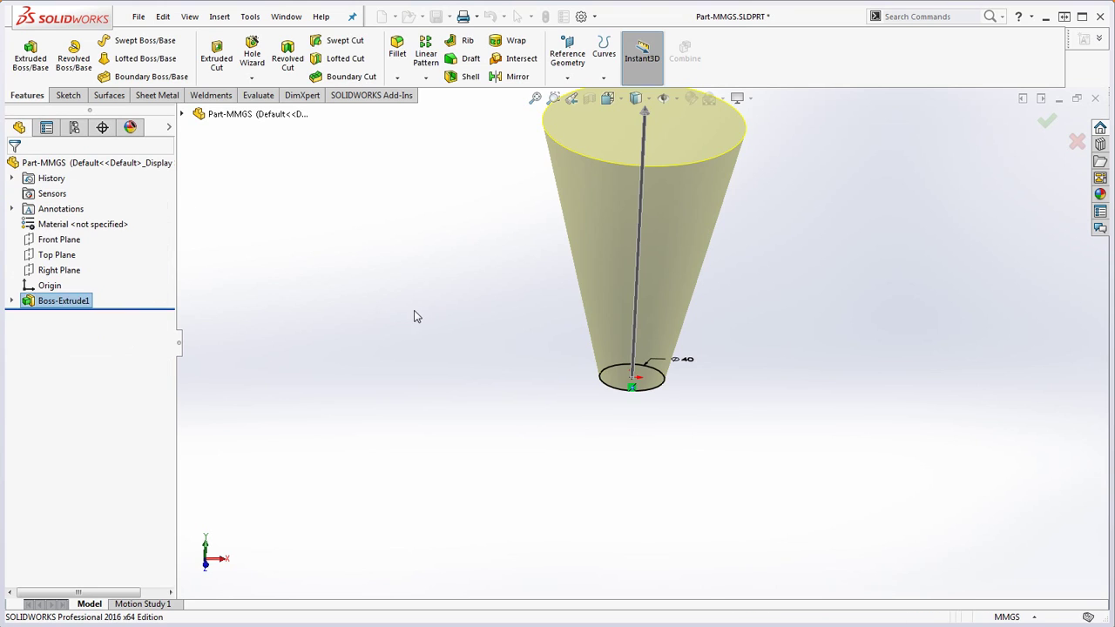
{"action": "scroll", "coordinate": [648, 287], "scroll_direction": "up", "scroll_amount": 3}
{"action": "scroll", "coordinate": [662, 264], "scroll_direction": "down", "scroll_amount": 4}
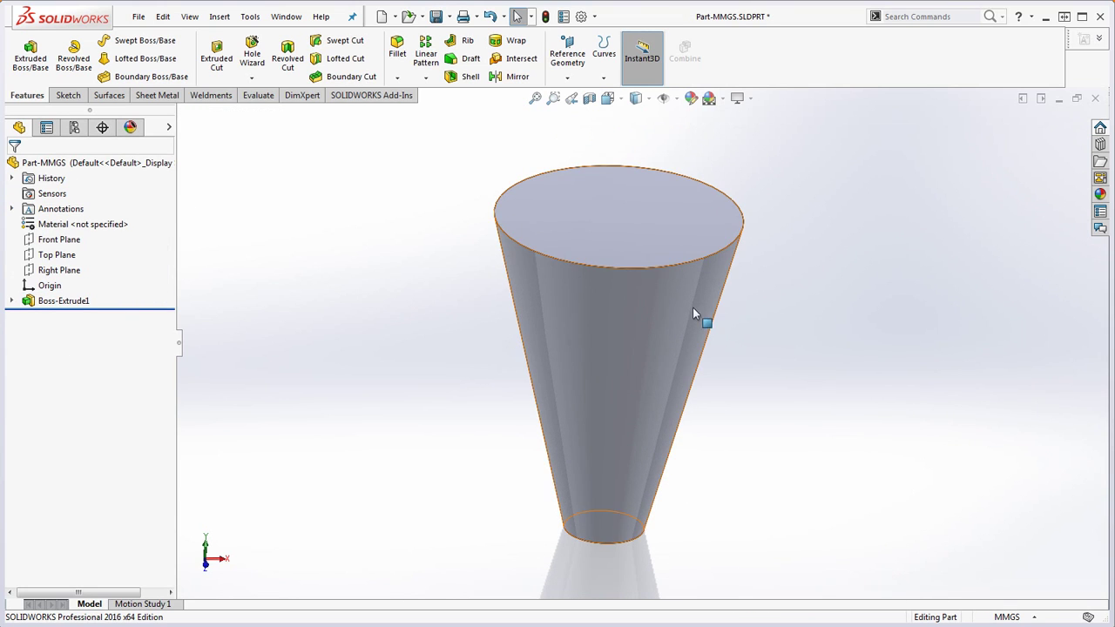
Assign Mahogany from the Woods category of SOLIDWORKS Materials as the part's material
{"action": "right_click", "coordinate": [87, 224]}
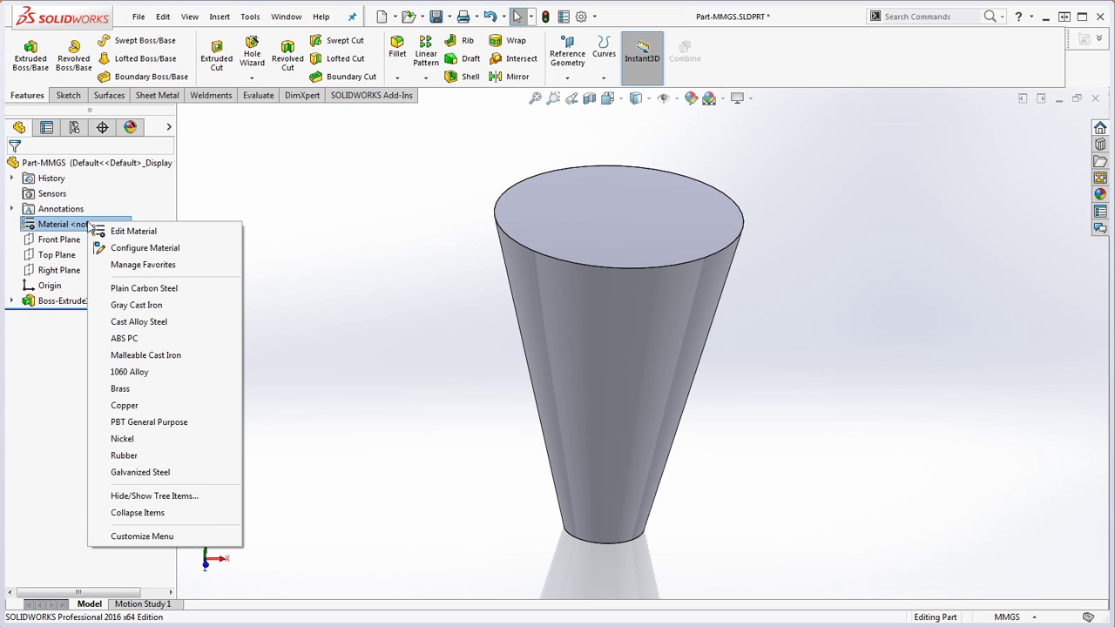
{"action": "left_click", "coordinate": [135, 231]}
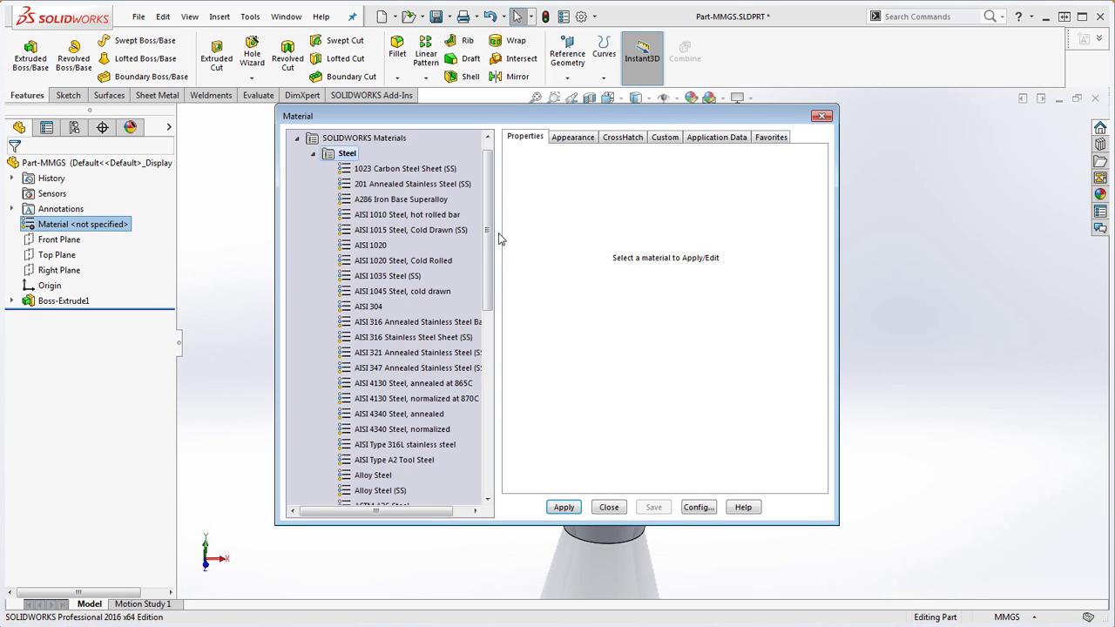
{"action": "left_click_drag", "start_coordinate": [497, 237], "coordinate": [492, 390]}
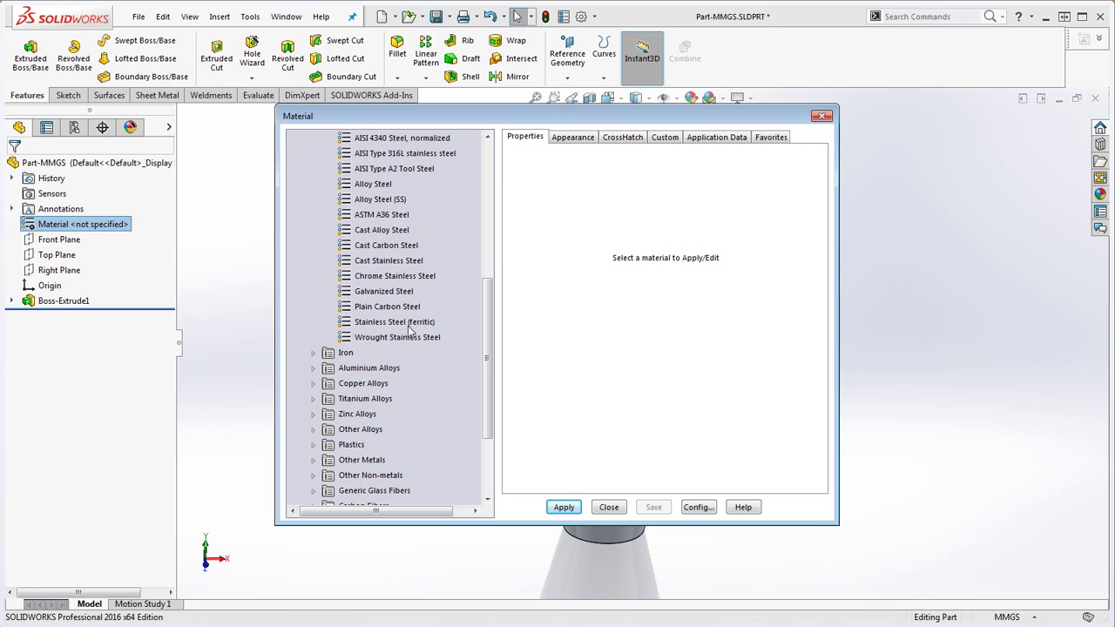
{"action": "scroll", "coordinate": [489, 434], "scroll_direction": "down", "scroll_amount": 2}
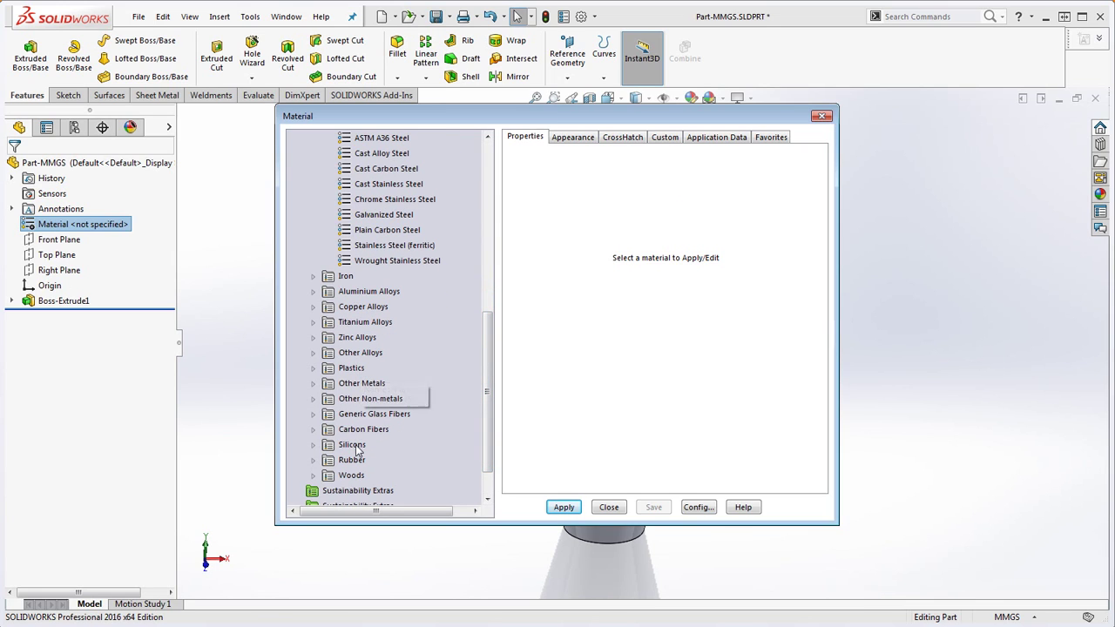
{"action": "double_click", "coordinate": [324, 476]}
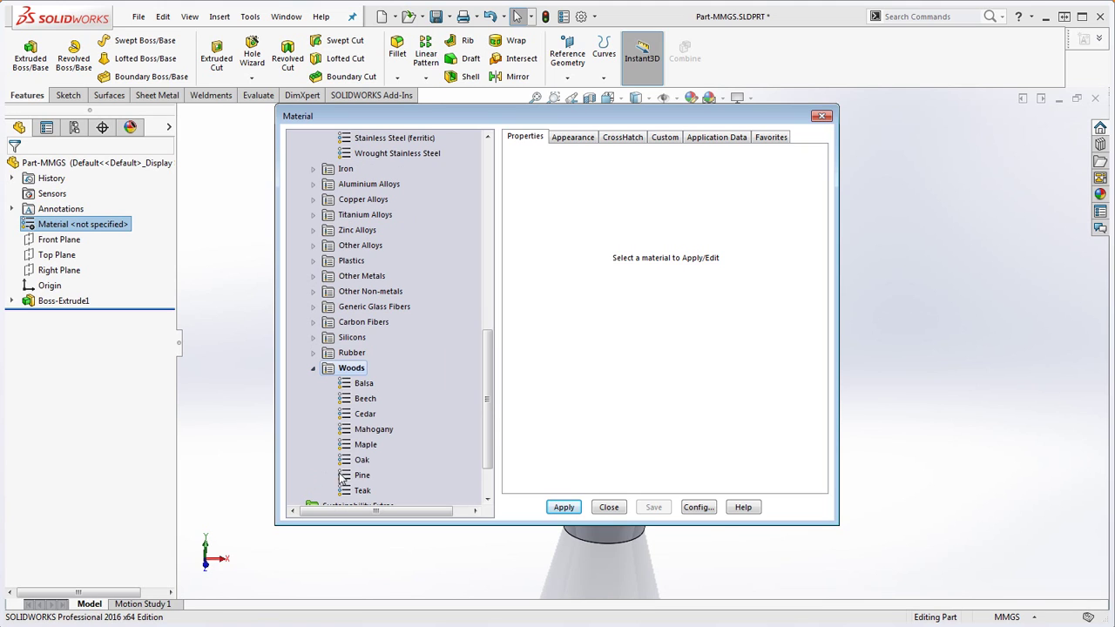
{"action": "left_click", "coordinate": [372, 430]}
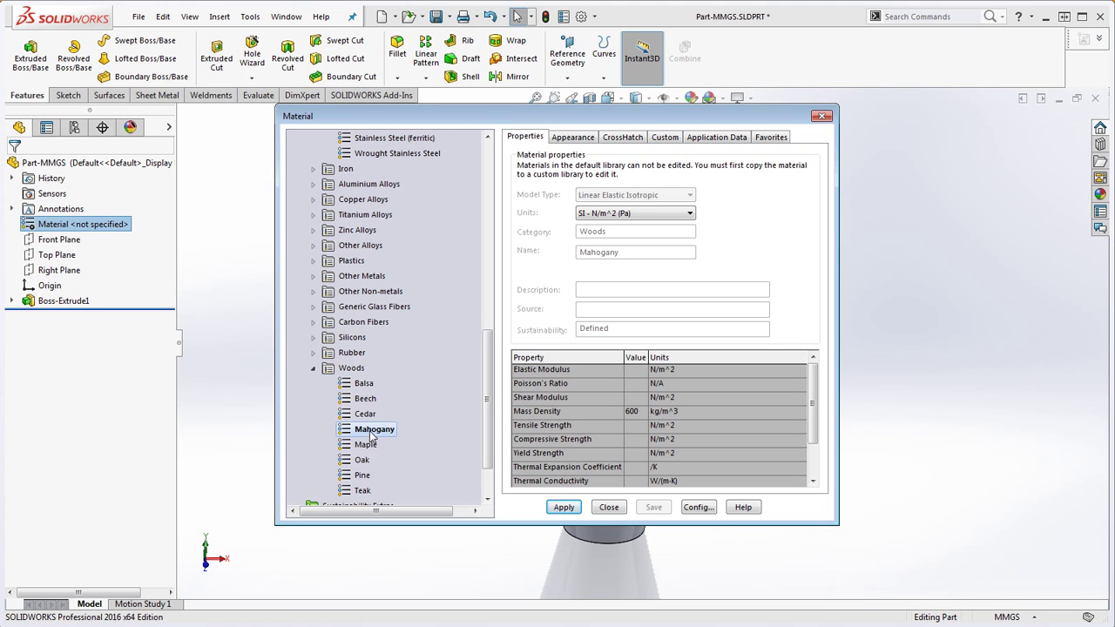
{"action": "left_click", "coordinate": [564, 508]}
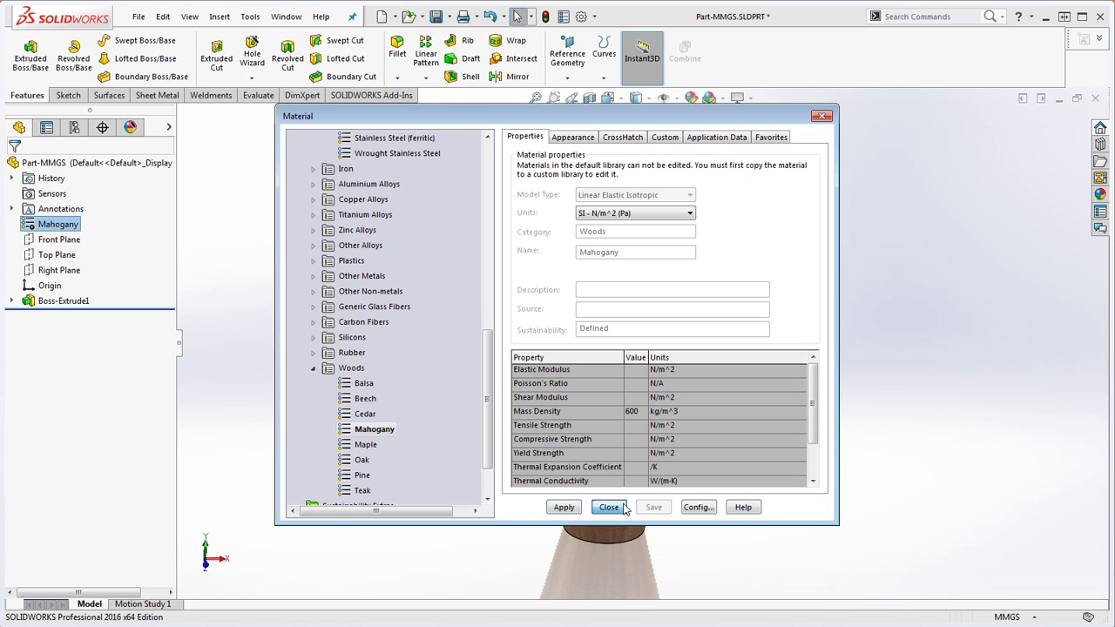
{"action": "left_click", "coordinate": [624, 508]}
Calculate the part's mass properties using custom unit settings with 3 decimal places and the highest accuracy level
{"action": "middle_click_drag", "start_coordinate": [675, 383], "coordinate": [677, 363]}
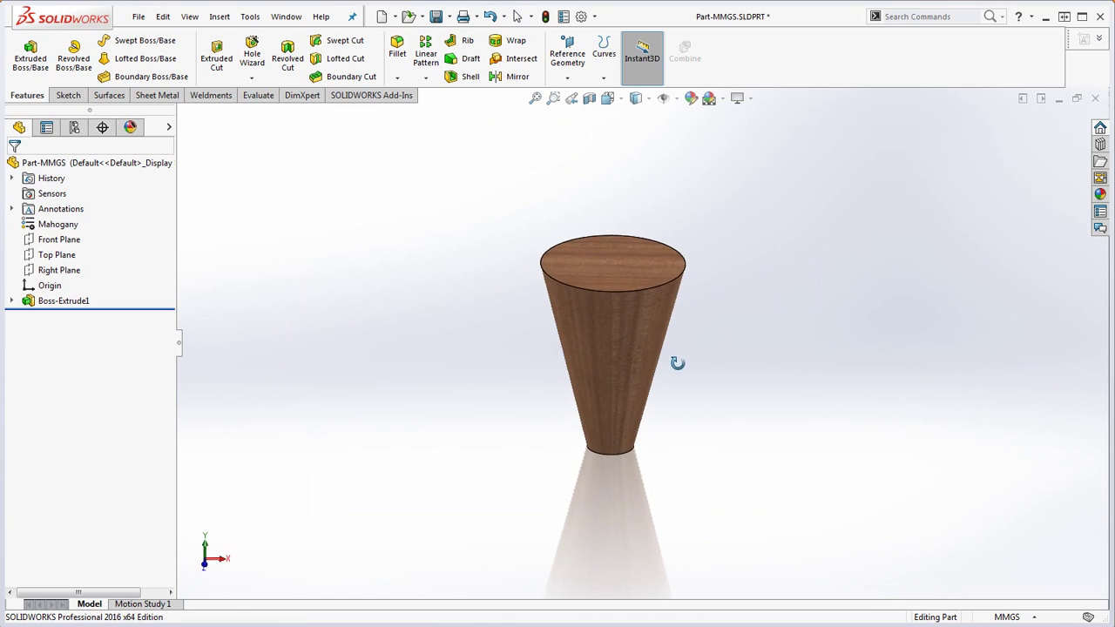
{"action": "scroll", "coordinate": [677, 363], "scroll_direction": "down", "scroll_amount": 1}
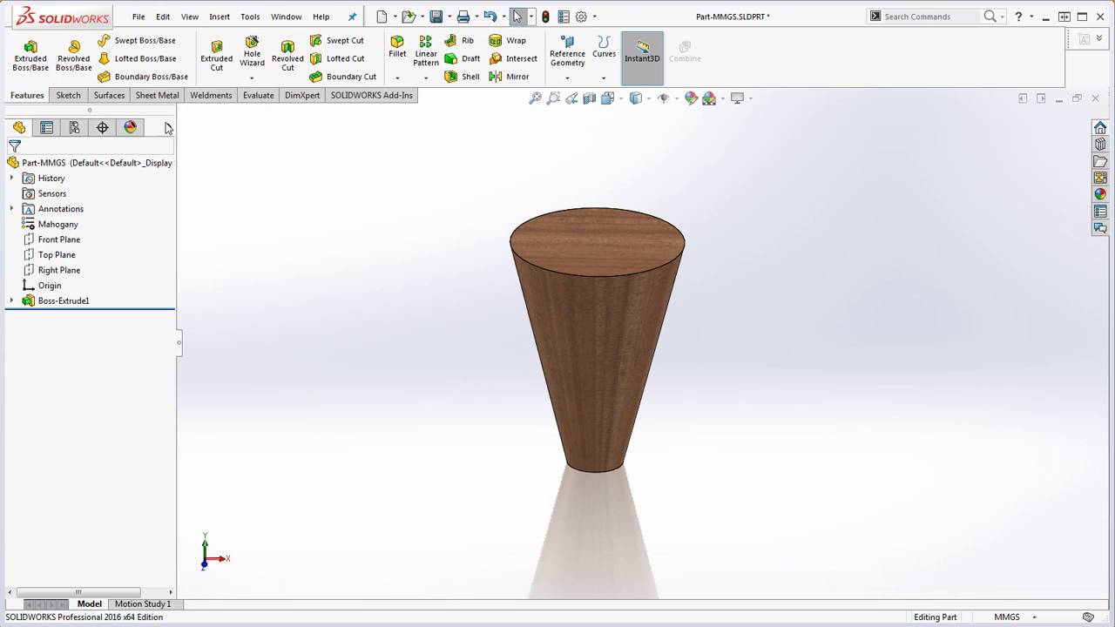
{"action": "left_click", "coordinate": [259, 97]}
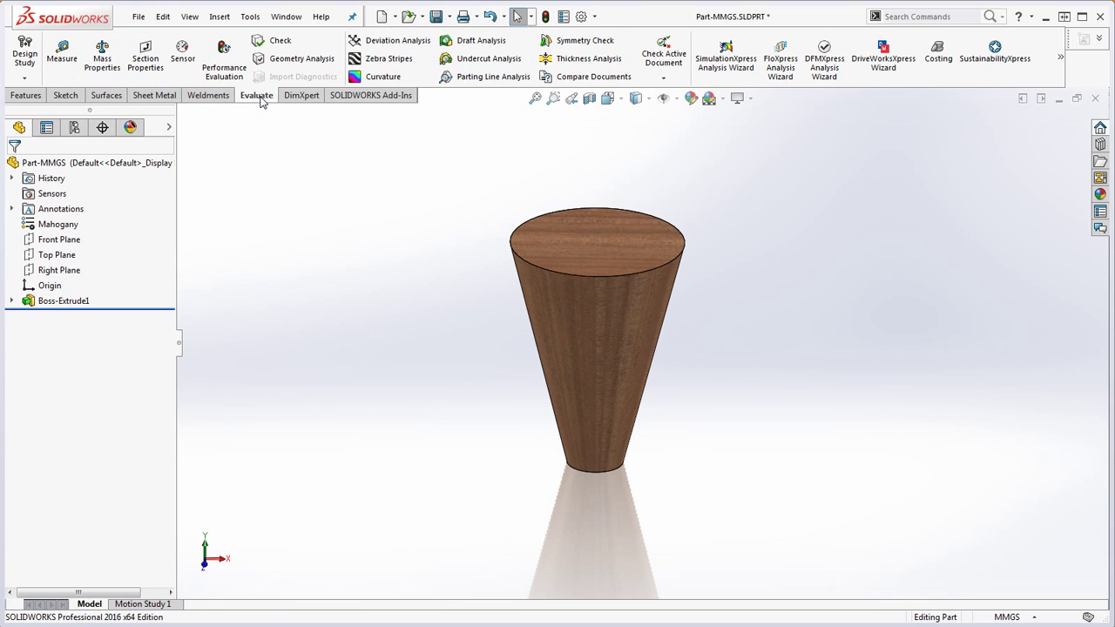
{"action": "left_click", "coordinate": [101, 57]}
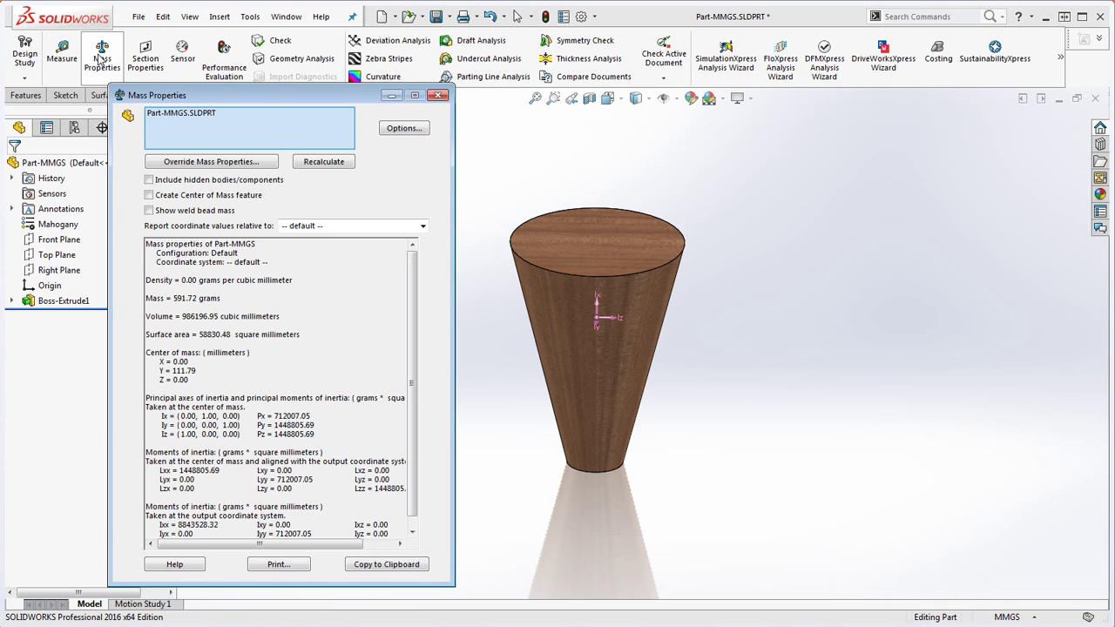
{"action": "left_click", "coordinate": [400, 131]}
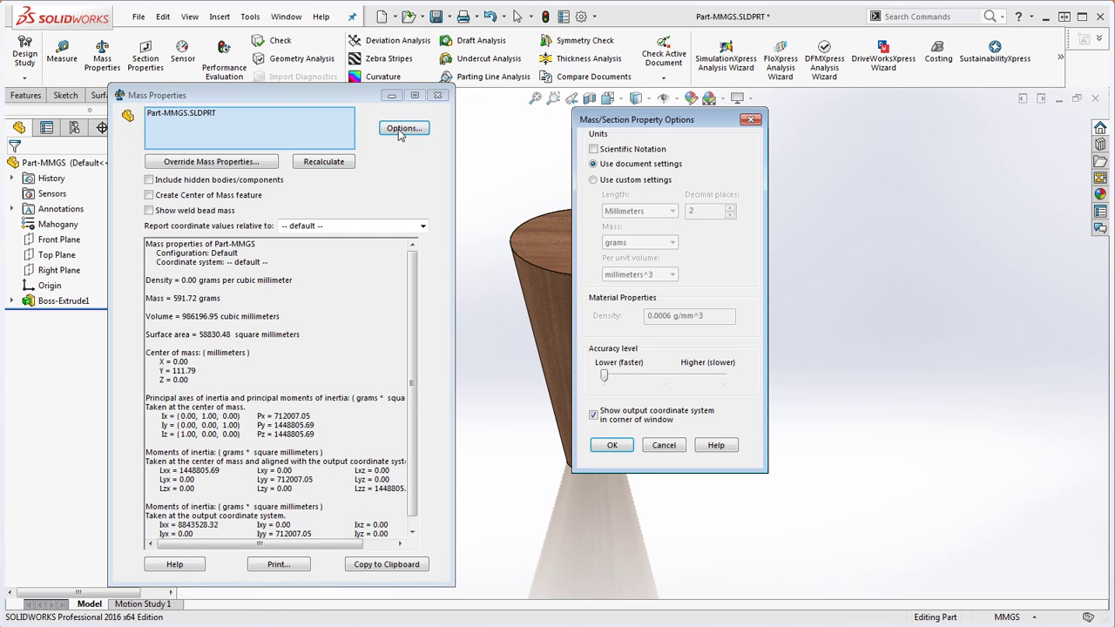
{"action": "left_click", "coordinate": [632, 179]}
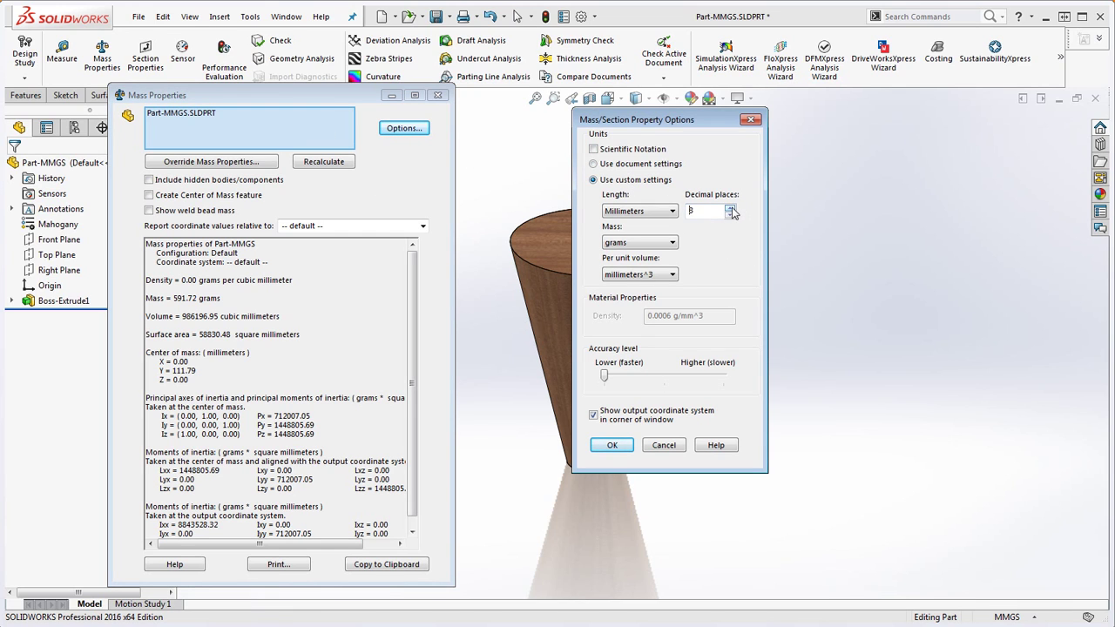
{"action": "left_click", "coordinate": [731, 211]}
{"action": "left_click_drag", "start_coordinate": [606, 380], "coordinate": [720, 386]}
{"action": "left_click", "coordinate": [613, 446]}
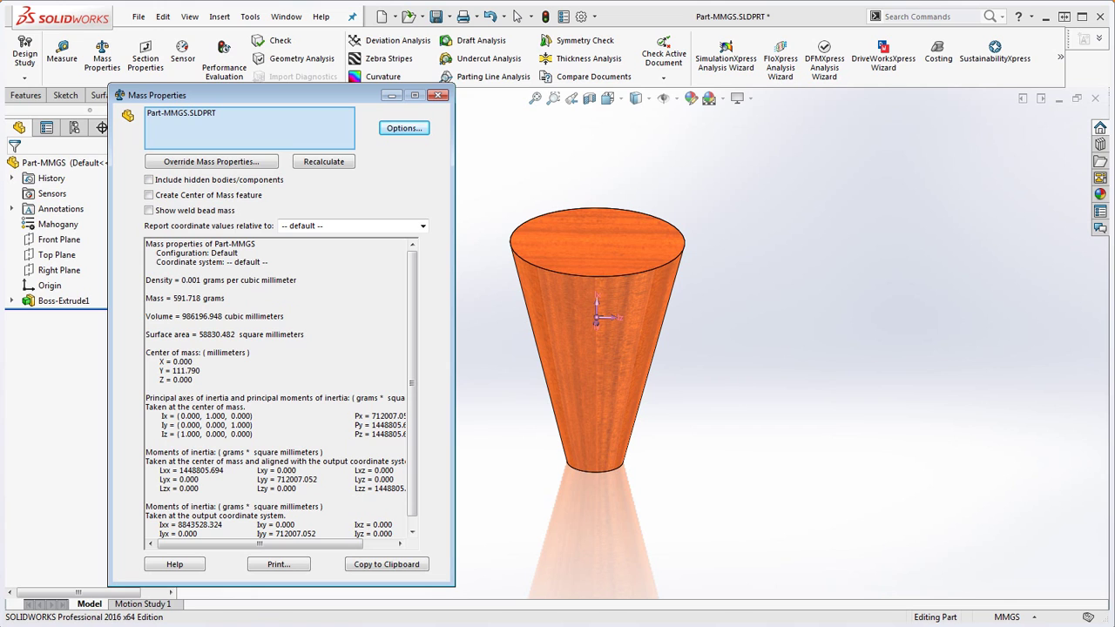
Compare the calculated mass with the first sheet note on the KO-KU Deluxe drawing in the browser, and close the mass properties
{"action": "left_click_drag", "start_coordinate": [1114, 108], "coordinate": [889, 33]}
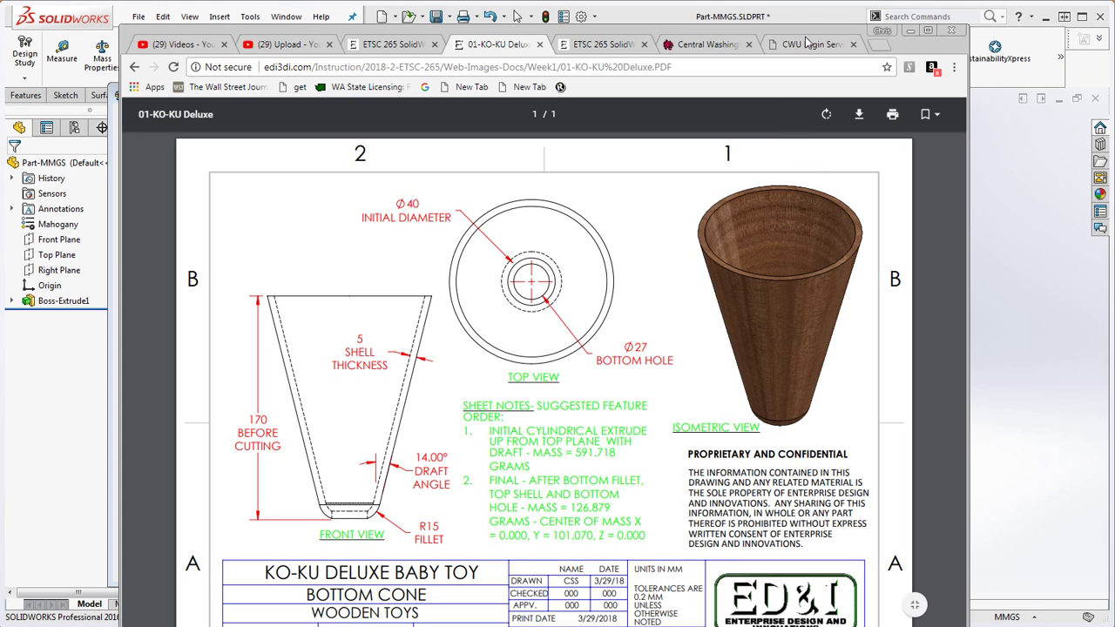
{"action": "left_click_drag", "start_coordinate": [929, 48], "coordinate": [1114, 116]}
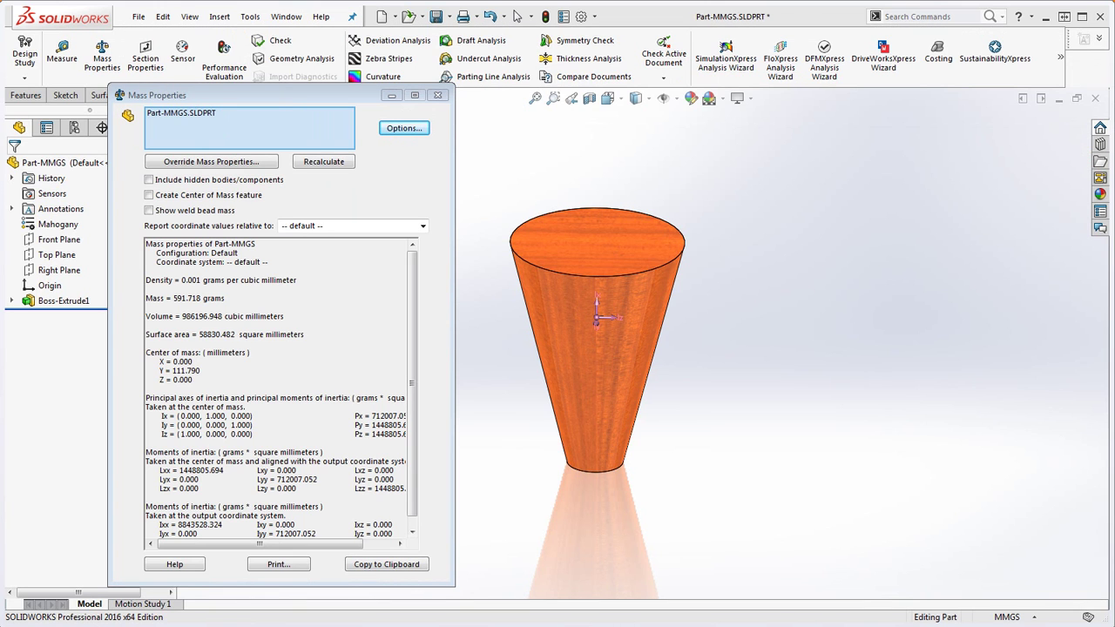
{"action": "left_click", "coordinate": [438, 95]}
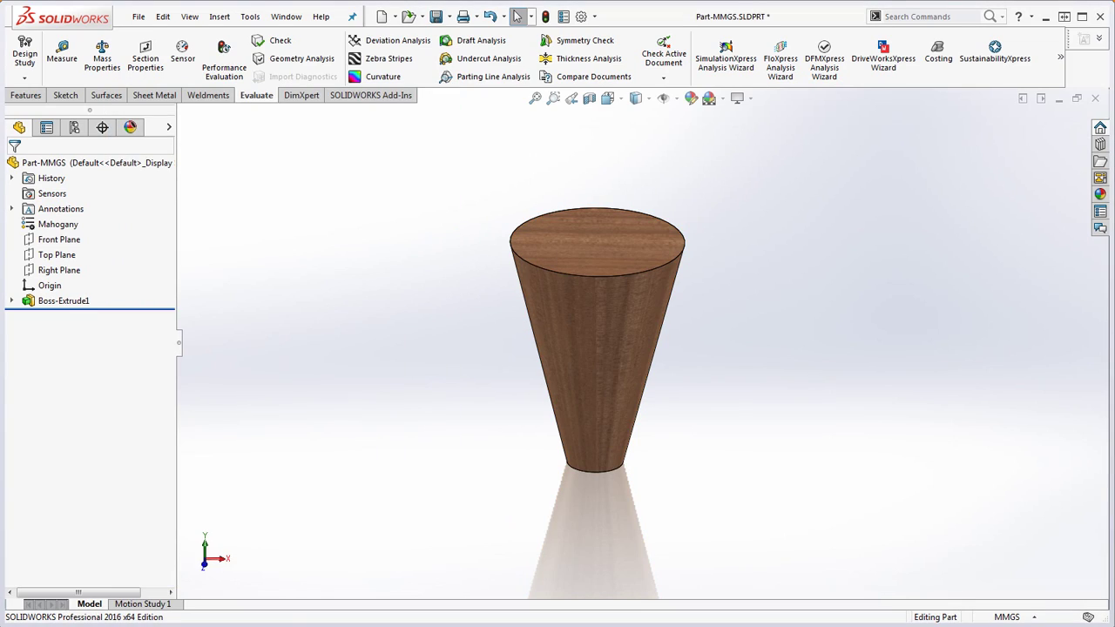
Check the bottom fillet on the browser drawing and round the cone's bottom circular edge with a symmetric 15 mm fillet
{"action": "mouse_move", "coordinate": [1114, 44]}
{"action": "left_mouse_down"}
{"action": "mouse_move", "coordinate": [883, 2]}
{"action": "mouse_move", "coordinate": [875, 14]}
{"action": "left_mouse_up"}
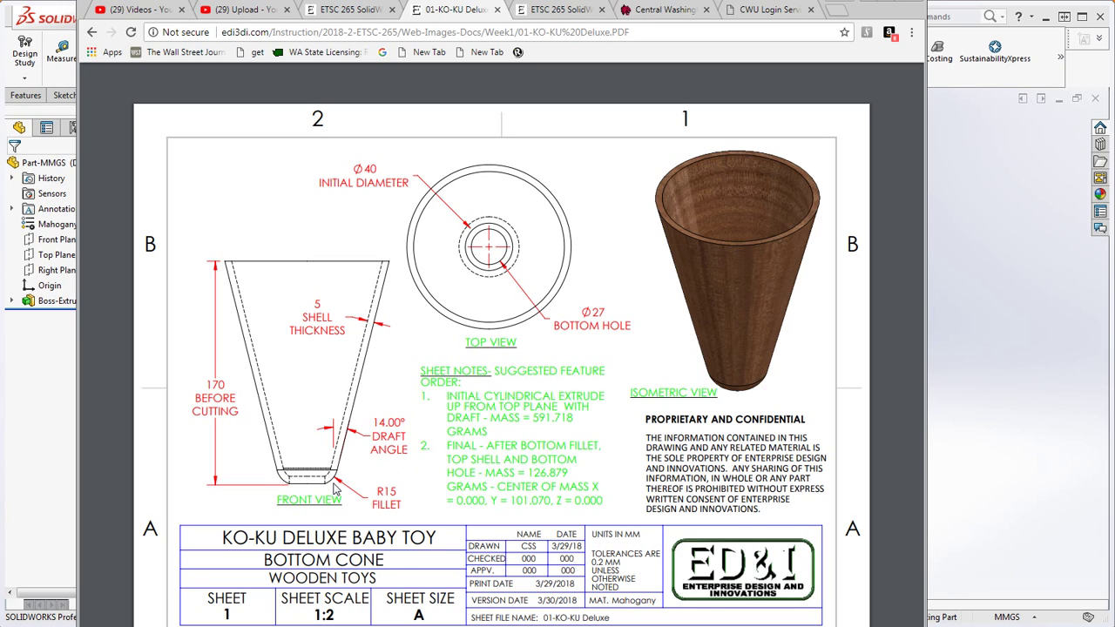
{"action": "left_click", "coordinate": [982, 220]}
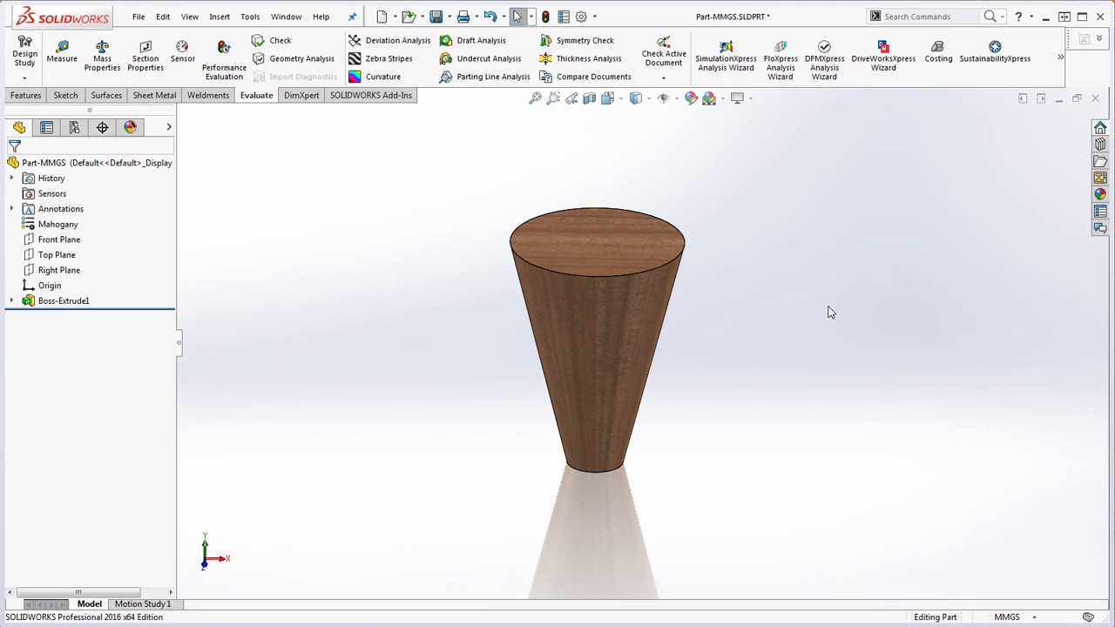
{"action": "left_click", "coordinate": [26, 95]}
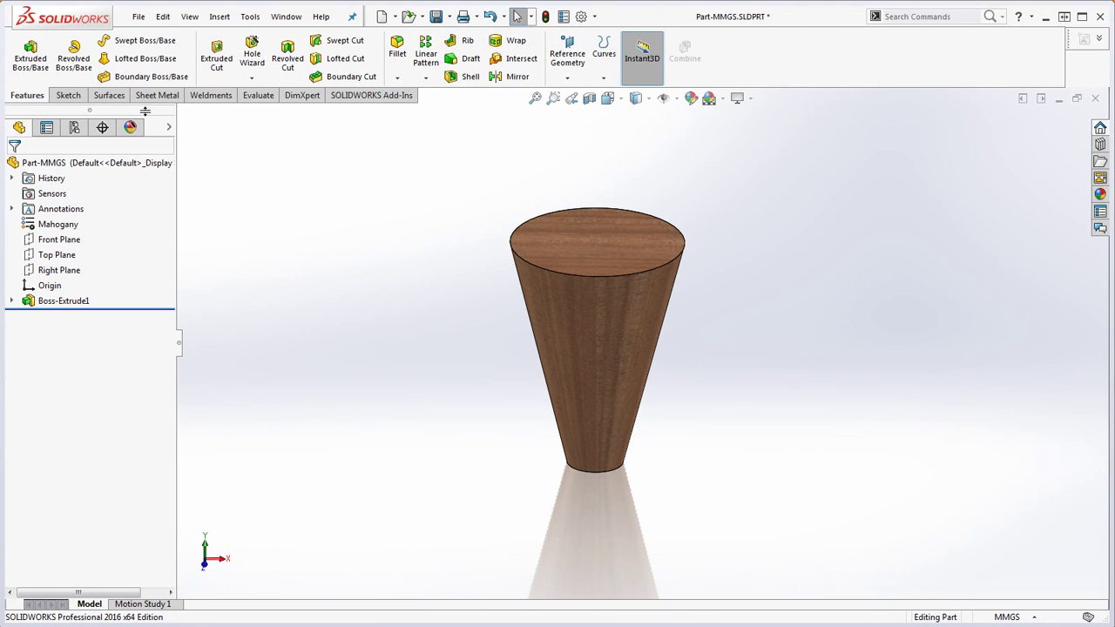
{"action": "left_click", "coordinate": [397, 51]}
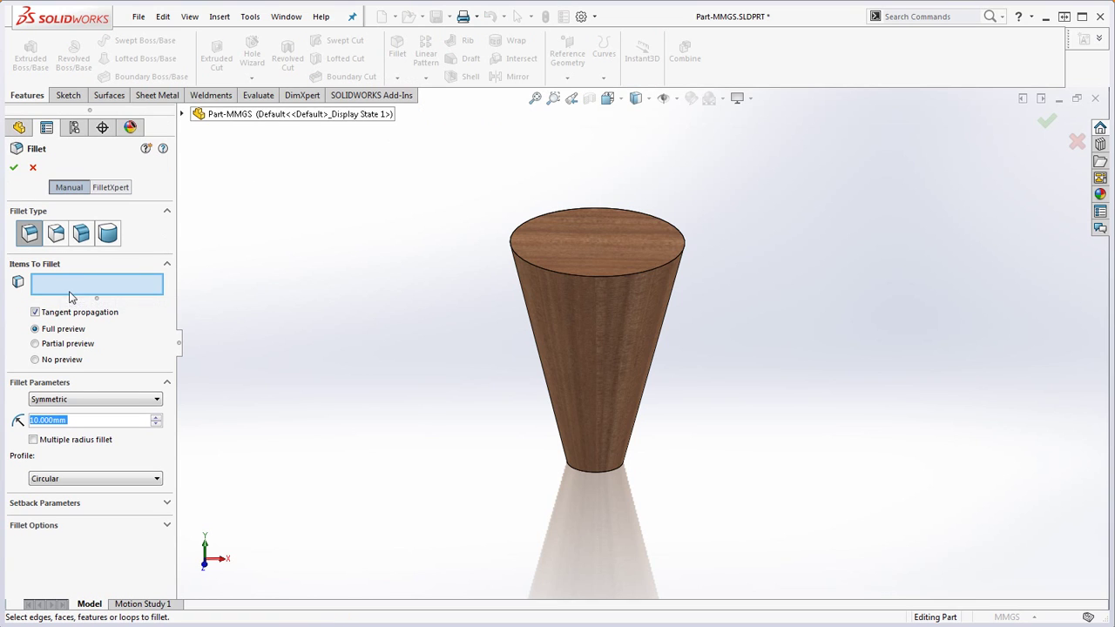
{"action": "left_click", "coordinate": [75, 422]}
{"action": "double_click", "coordinate": [75, 422]}
{"action": "type", "text": "15"}
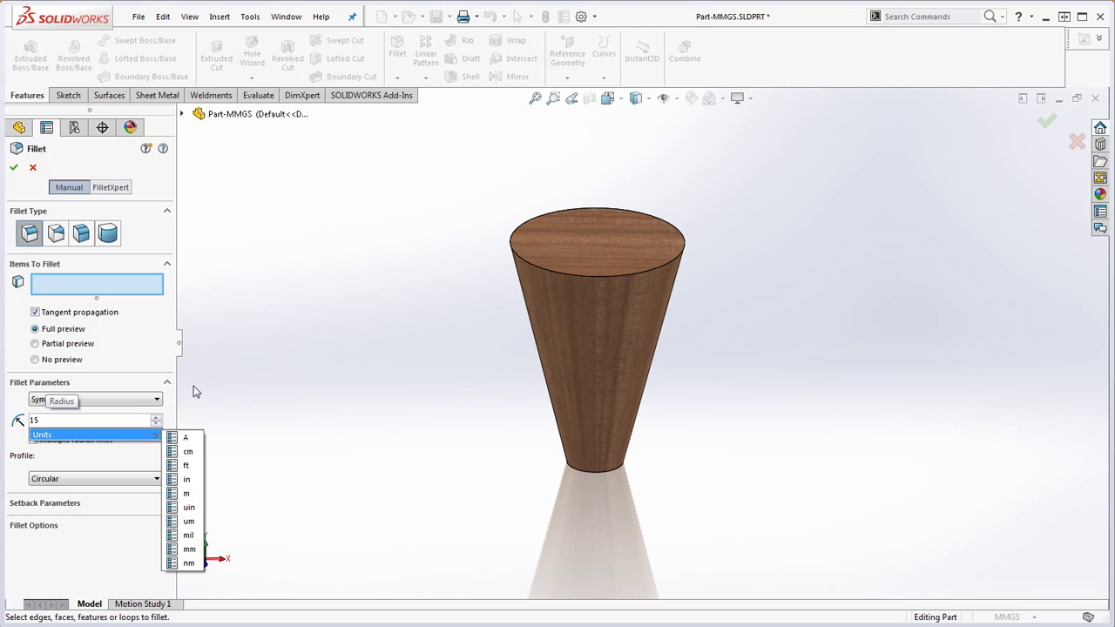
{"action": "left_click", "coordinate": [606, 477]}
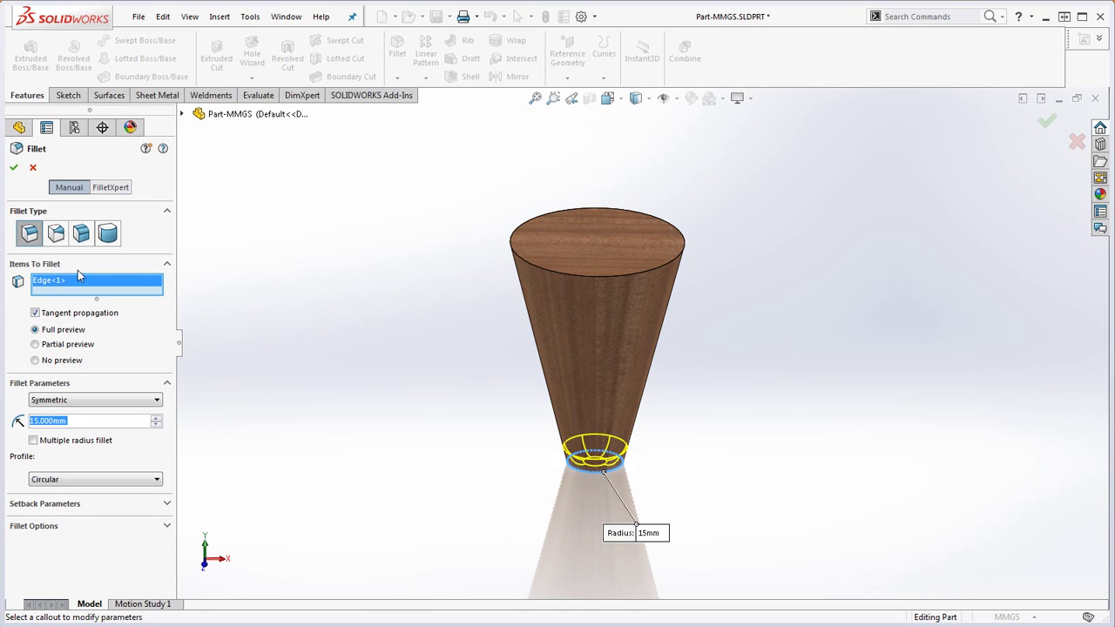
{"action": "left_click", "coordinate": [34, 330]}
{"action": "left_click", "coordinate": [14, 169]}
{"action": "mouse_move", "coordinate": [570, 439]}
{"action": "middle_mouse_down"}
{"action": "mouse_move", "coordinate": [564, 308]}
{"action": "mouse_move", "coordinate": [559, 435]}
{"action": "middle_mouse_up"}
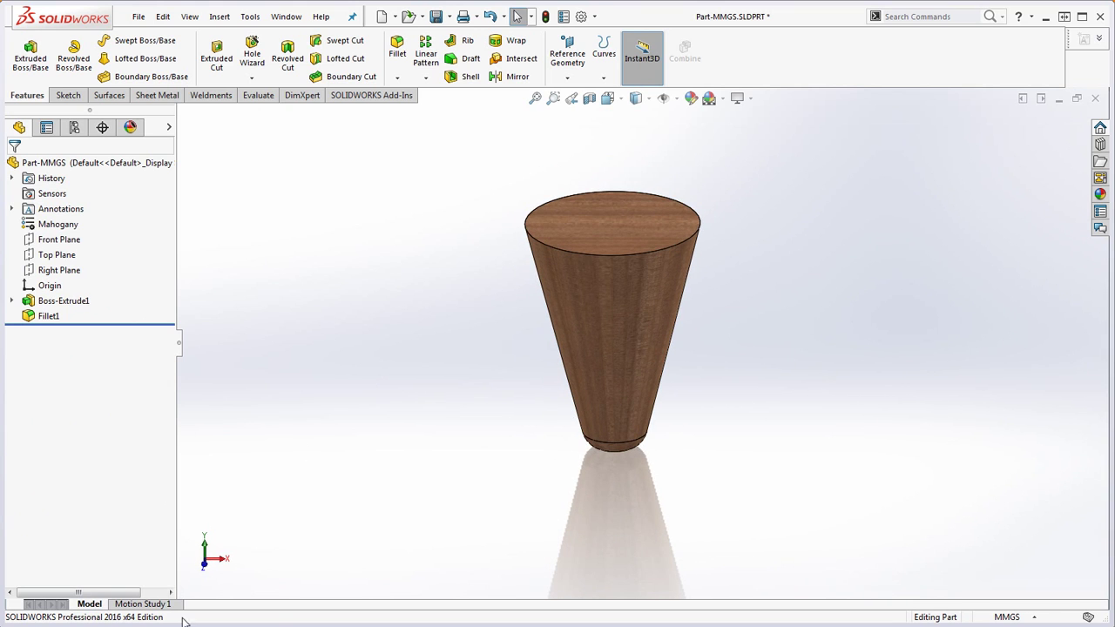
Check the shell thickness on the browser drawing and shell the cone to 5 mm, removing its top face
{"action": "key", "text": "alt+Tab"}
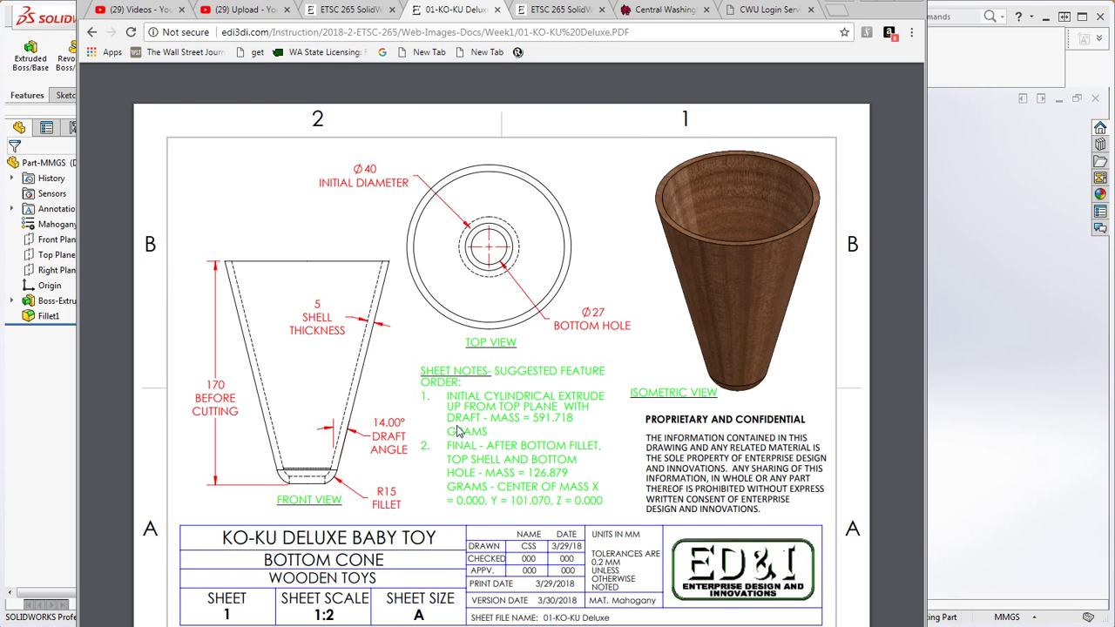
{"action": "left_click_drag", "start_coordinate": [871, 16], "coordinate": [855, 6]}
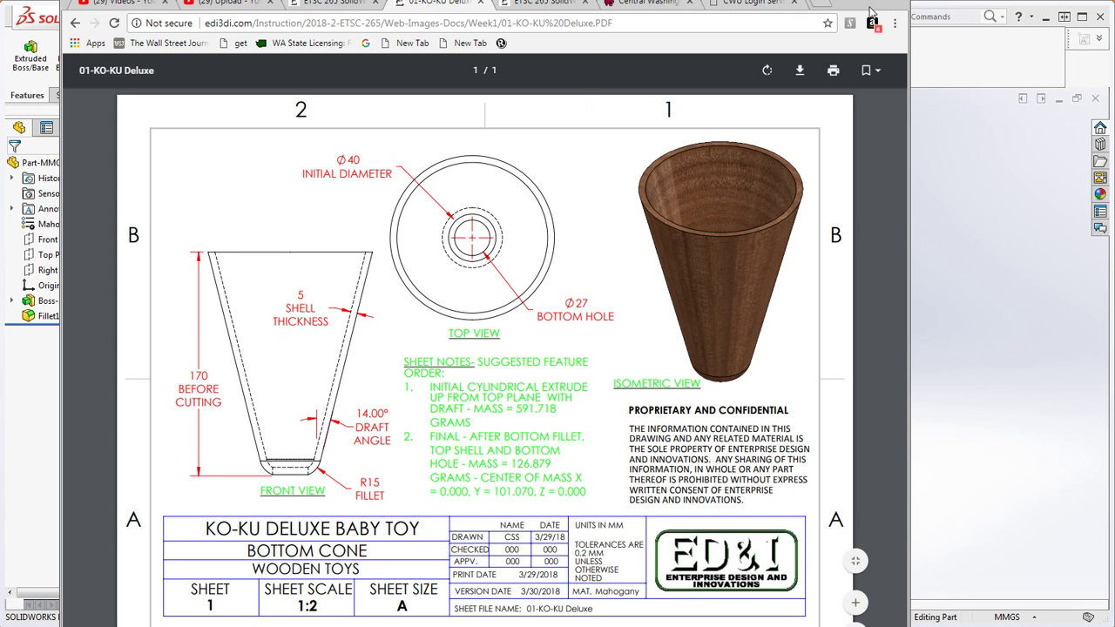
{"action": "left_click_drag", "start_coordinate": [870, 6], "coordinate": [1114, 98]}
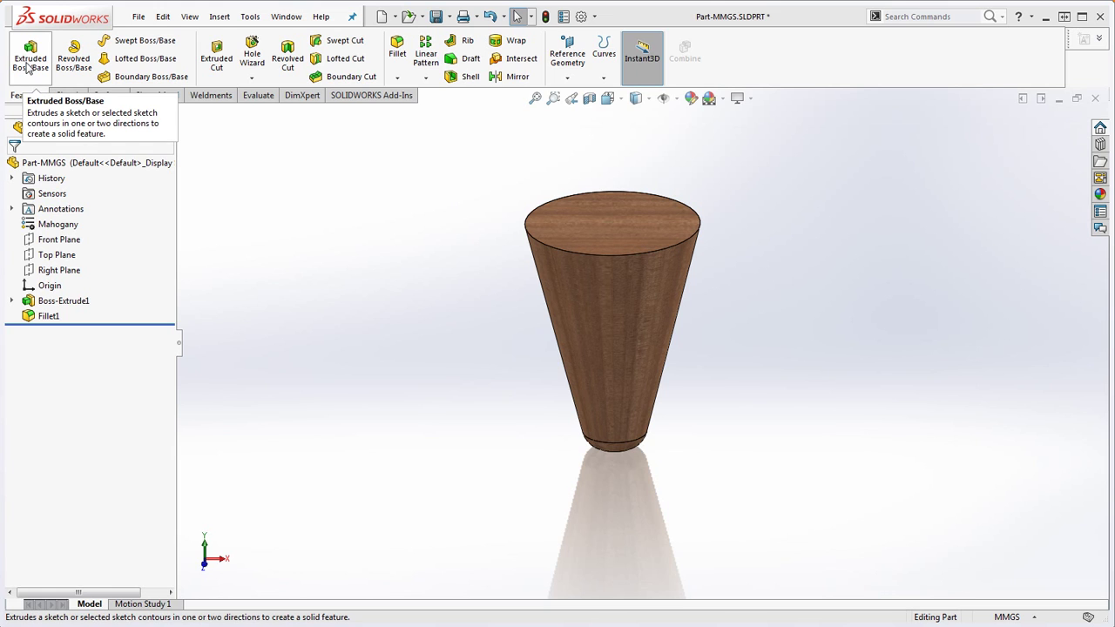
{"action": "left_click", "coordinate": [464, 84]}
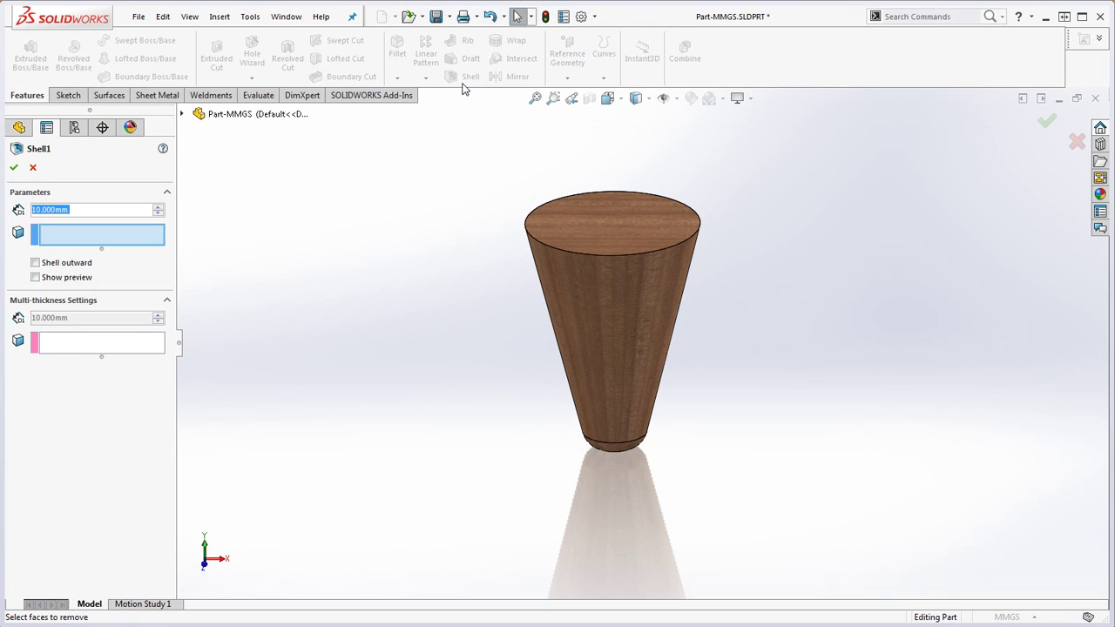
{"action": "left_click", "coordinate": [642, 230]}
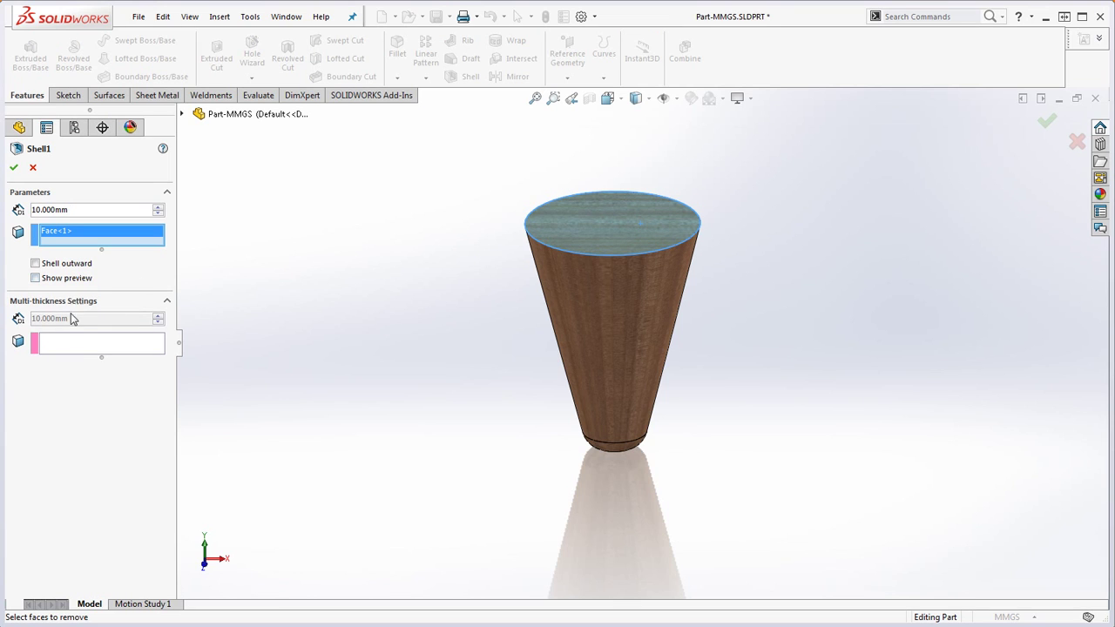
{"action": "left_click_drag", "start_coordinate": [71, 209], "coordinate": [2, 216]}
{"action": "type", "text": "5"}
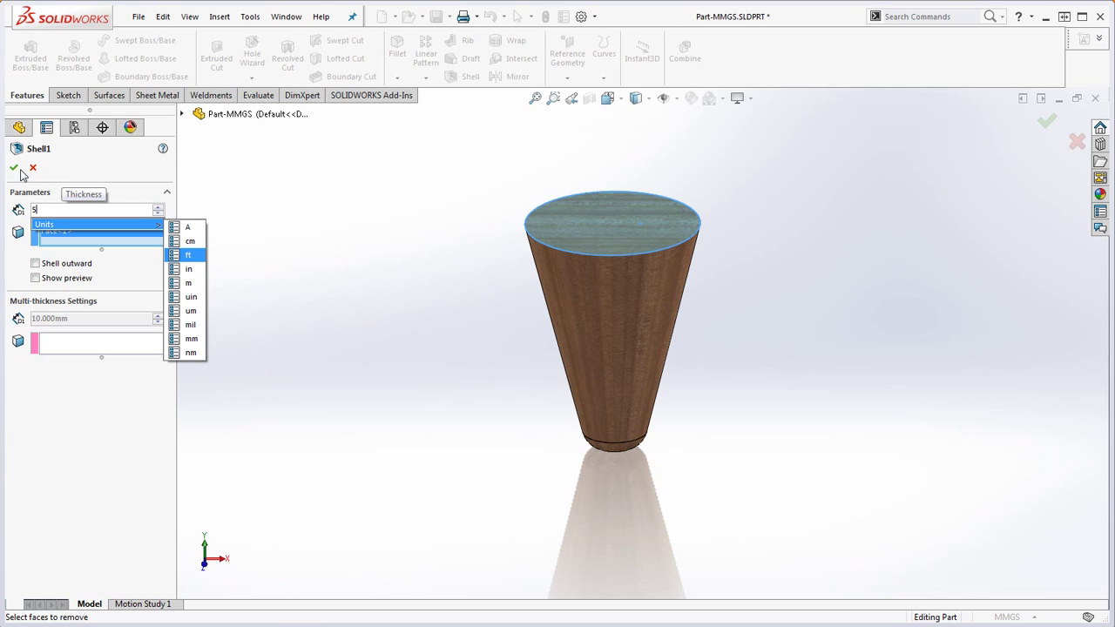
{"action": "key", "text": "Return"}
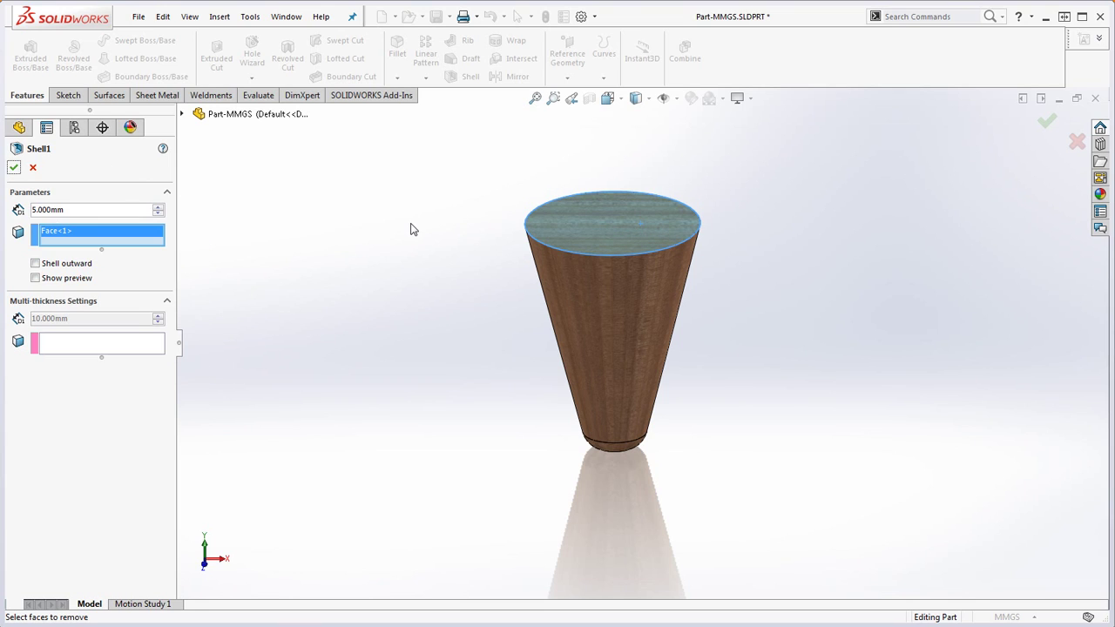
{"action": "left_click", "coordinate": [14, 167]}
Check the bottom hole diameter for the cone's small bottom face on the KO-KU Deluxe drawing in the browser
{"action": "middle_click_drag", "start_coordinate": [433, 254], "coordinate": [673, 170]}
{"action": "scroll", "coordinate": [629, 437], "scroll_direction": "down", "scroll_amount": 5}
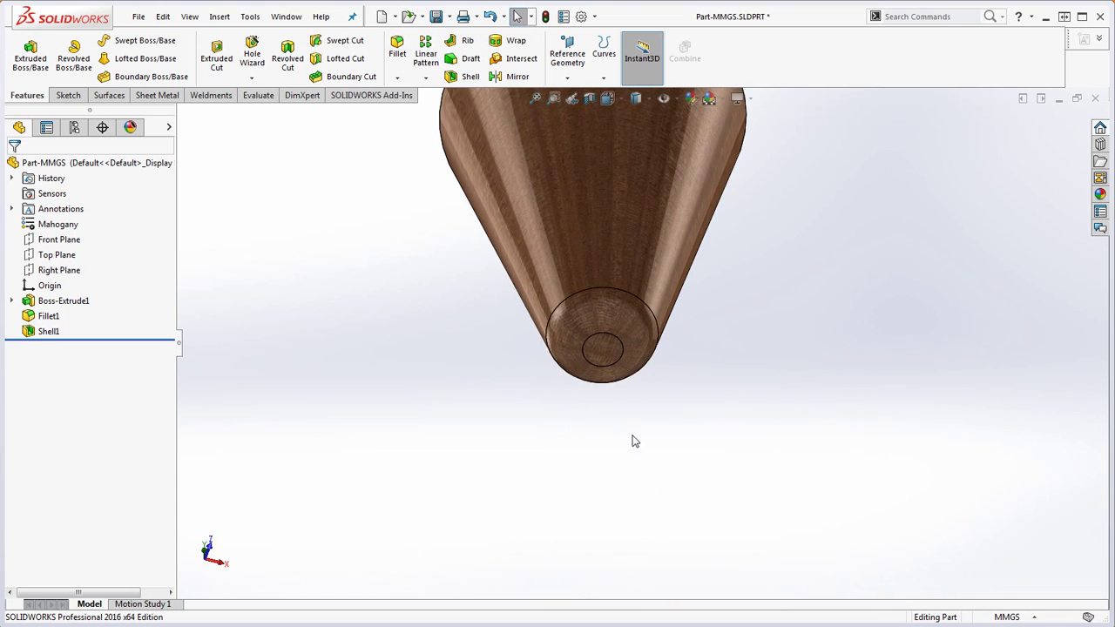
{"action": "left_click", "coordinate": [609, 349]}
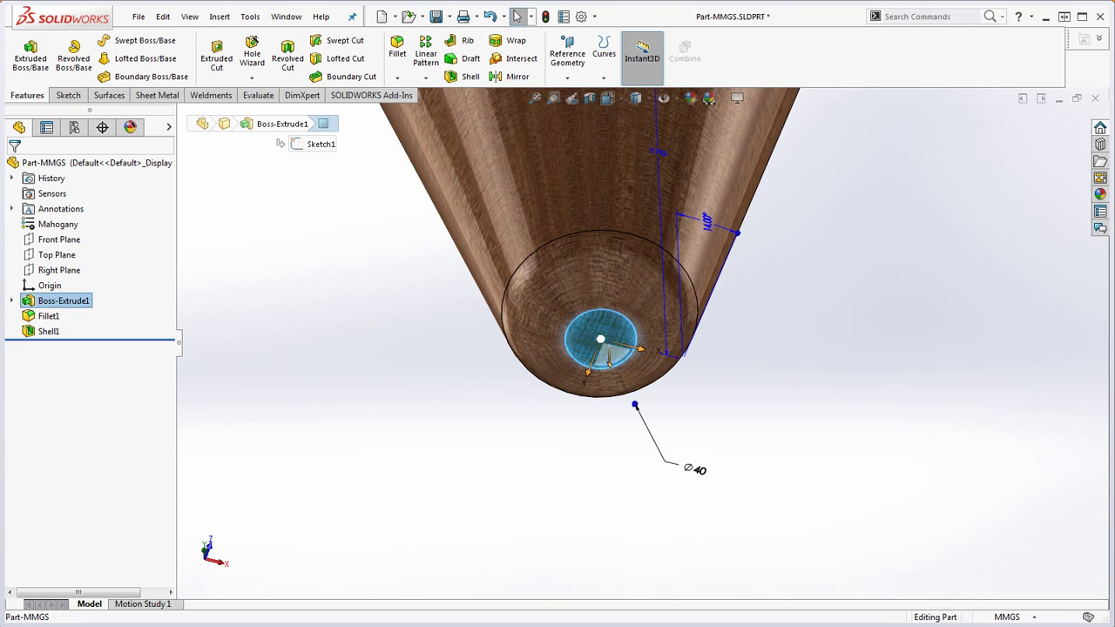
{"action": "mouse_move", "coordinate": [1114, 118]}
{"action": "left_mouse_down"}
{"action": "mouse_move", "coordinate": [969, 28]}
{"action": "mouse_move", "coordinate": [923, 25]}
{"action": "left_mouse_up"}
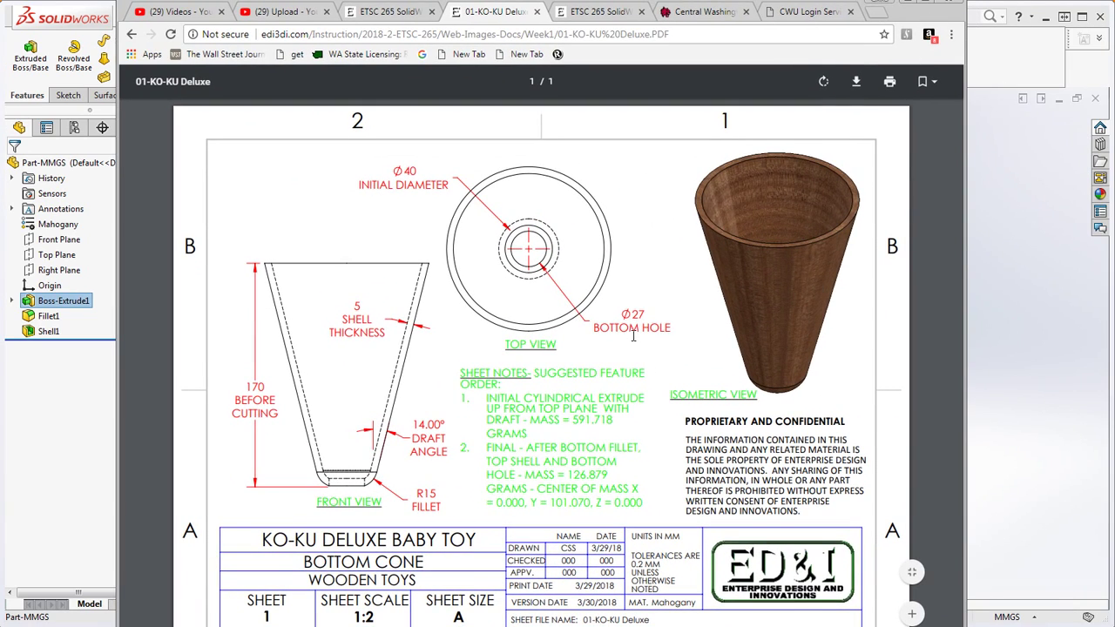
{"action": "left_click", "coordinate": [895, 14]}
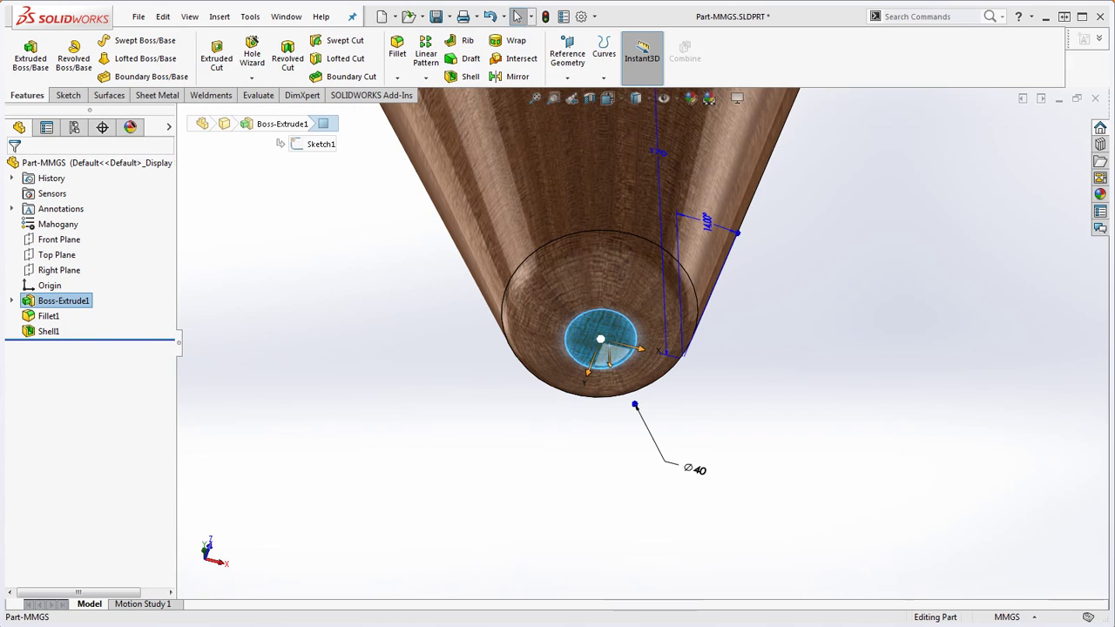
{"action": "left_click", "coordinate": [799, 361]}
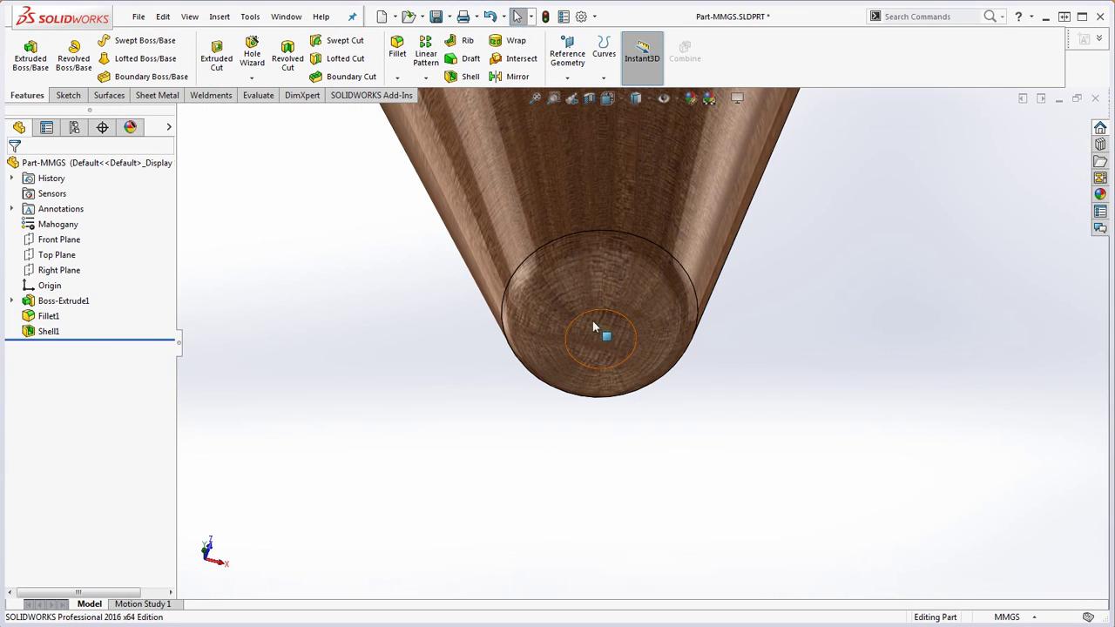
Sketch a circle about 106 mm in diameter on the cone's flat bottom face, centred on the origin
{"action": "left_click", "coordinate": [602, 326]}
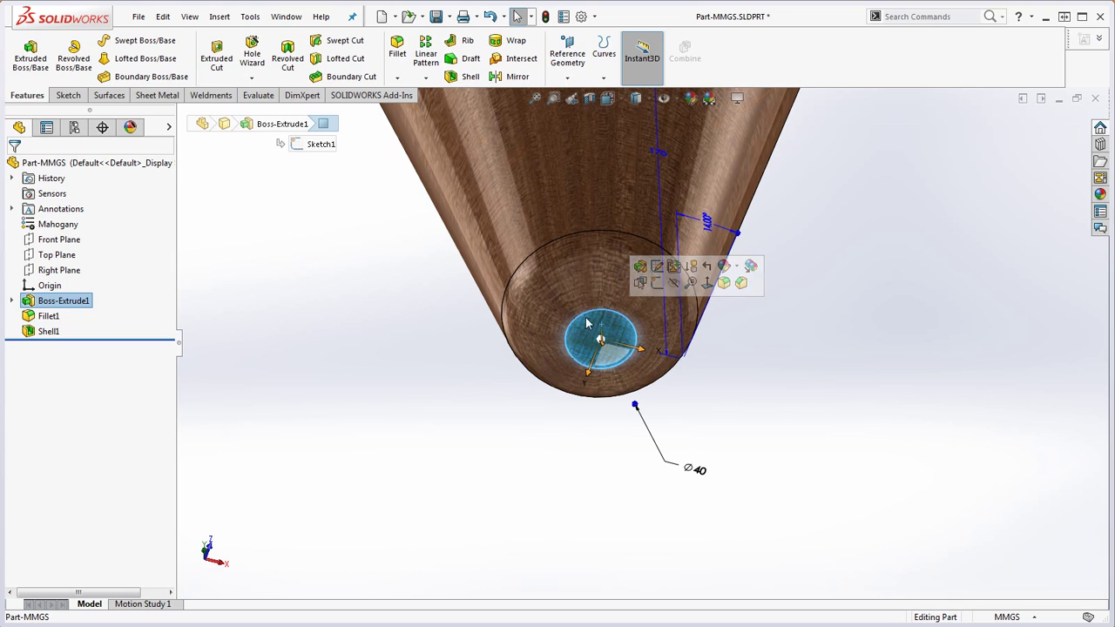
{"action": "left_click", "coordinate": [68, 95]}
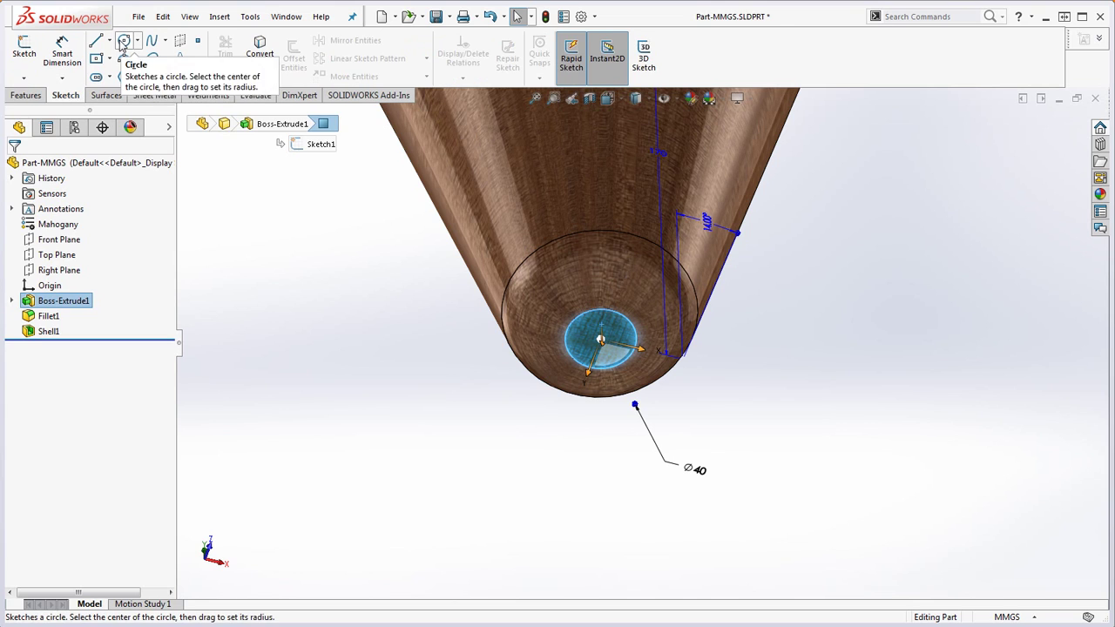
{"action": "left_click", "coordinate": [124, 40]}
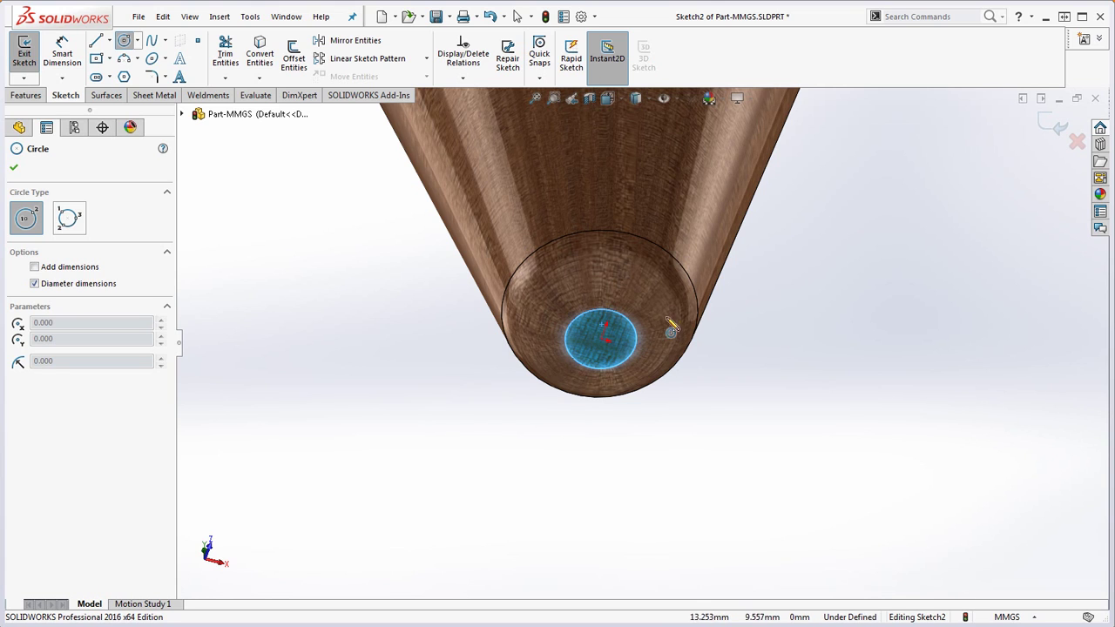
{"action": "left_click", "coordinate": [602, 339]}
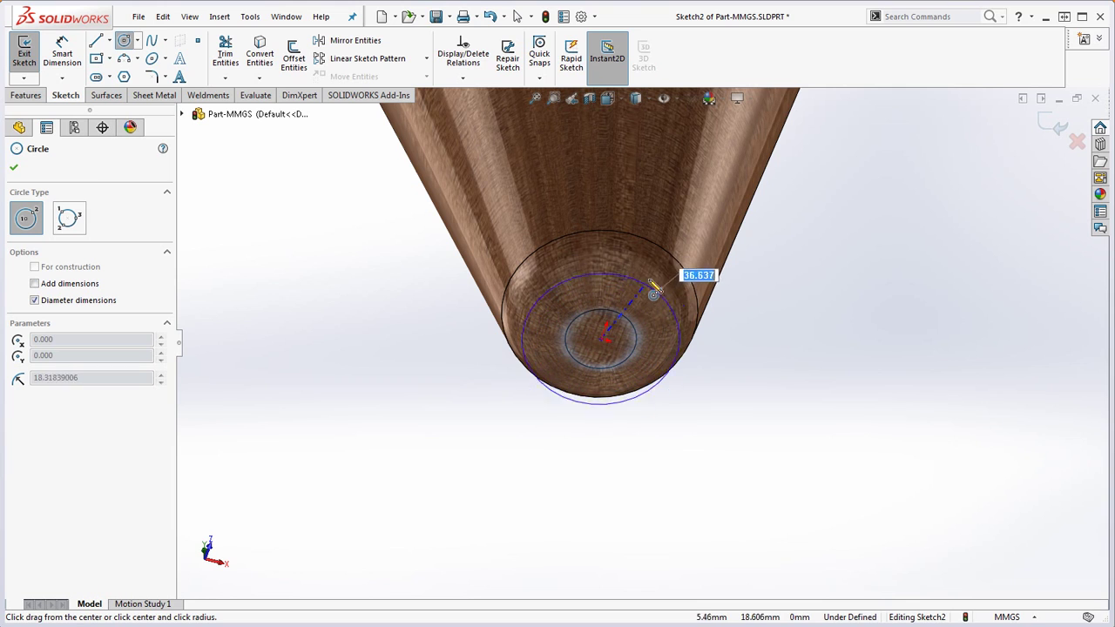
{"action": "left_click", "coordinate": [736, 185]}
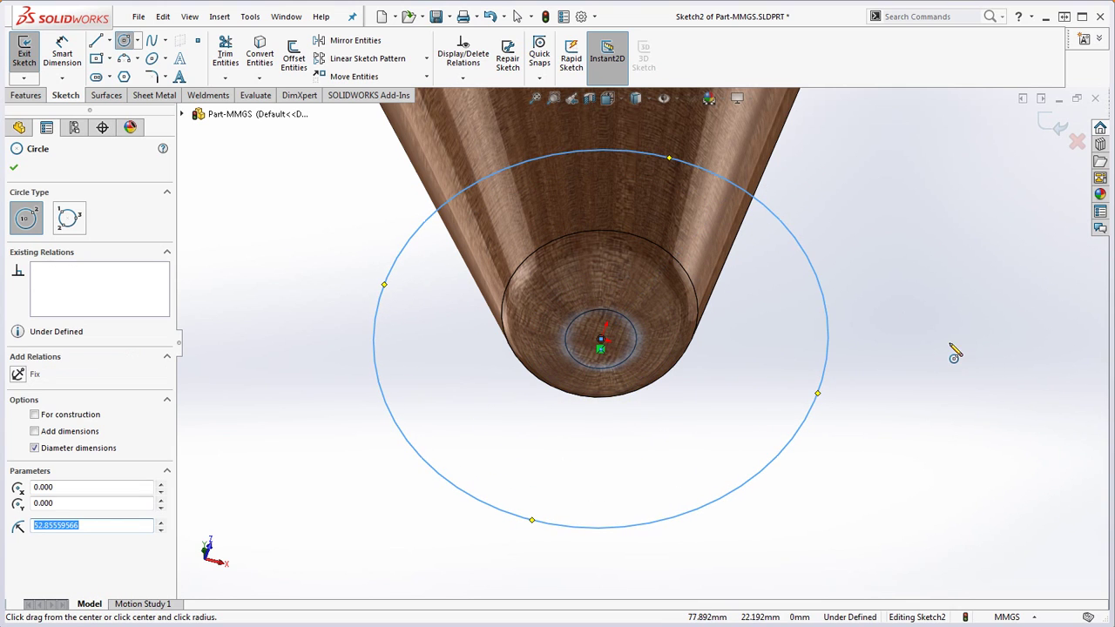
Dimension the sketched circle with a diameter of 27 mm
{"action": "left_click", "coordinate": [68, 59]}
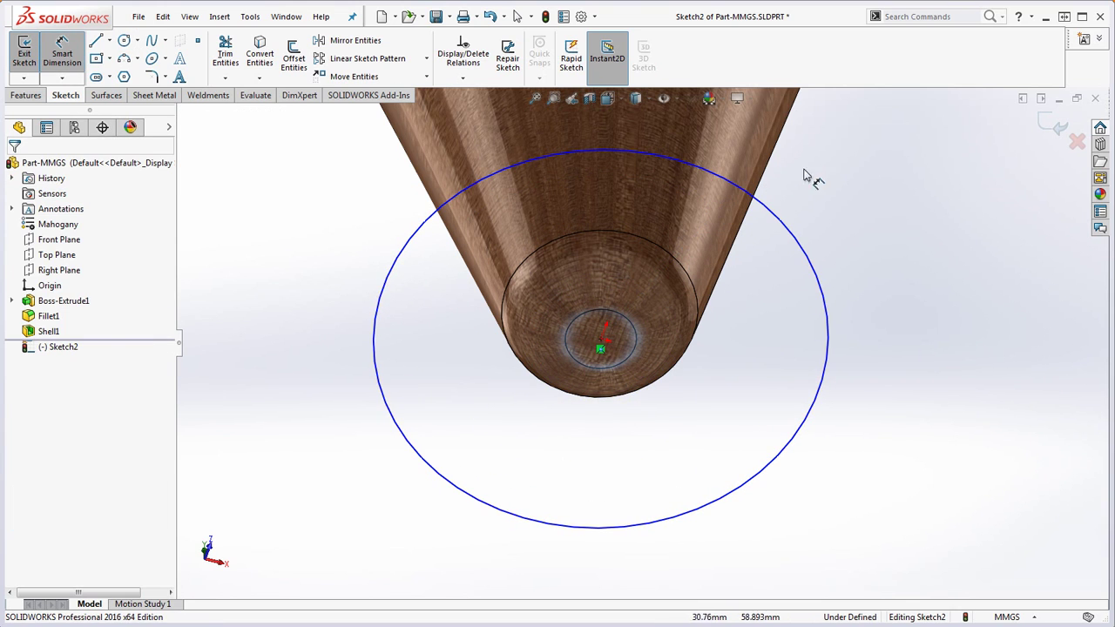
{"action": "left_click", "coordinate": [812, 253]}
{"action": "left_click", "coordinate": [858, 202]}
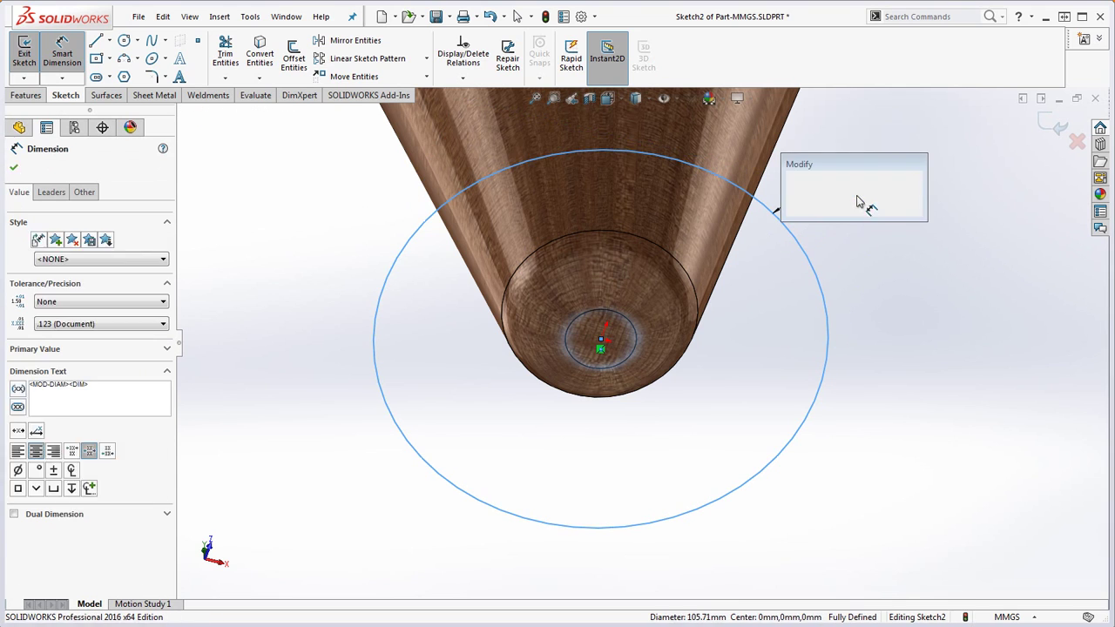
{"action": "type", "text": "27"}
{"action": "key", "text": "Return"}
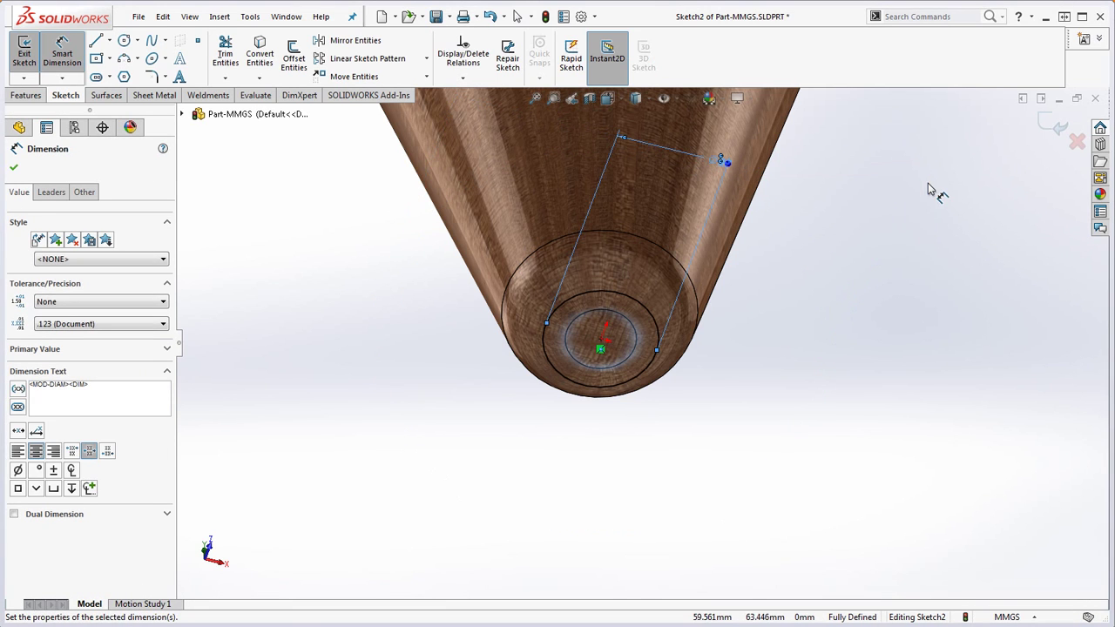
Move the circle's dimension closer to the cone's bottom and switch its leader display to the diameter style
{"action": "left_click_drag", "start_coordinate": [719, 162], "coordinate": [645, 275]}
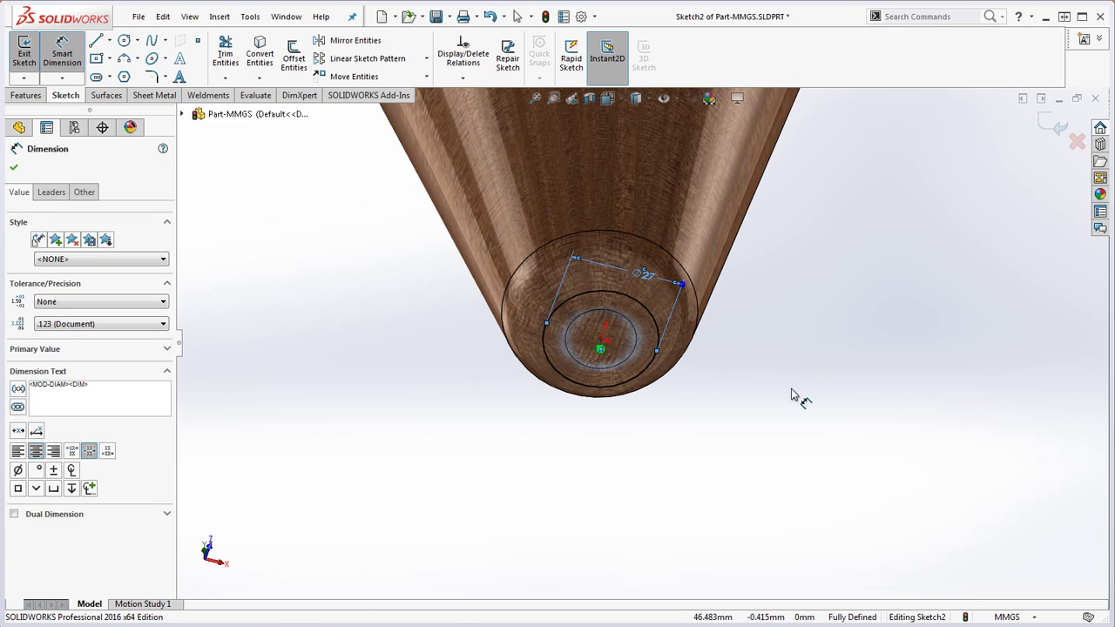
{"action": "left_click", "coordinate": [793, 394]}
{"action": "left_click", "coordinate": [673, 321]}
{"action": "left_click", "coordinate": [53, 198]}
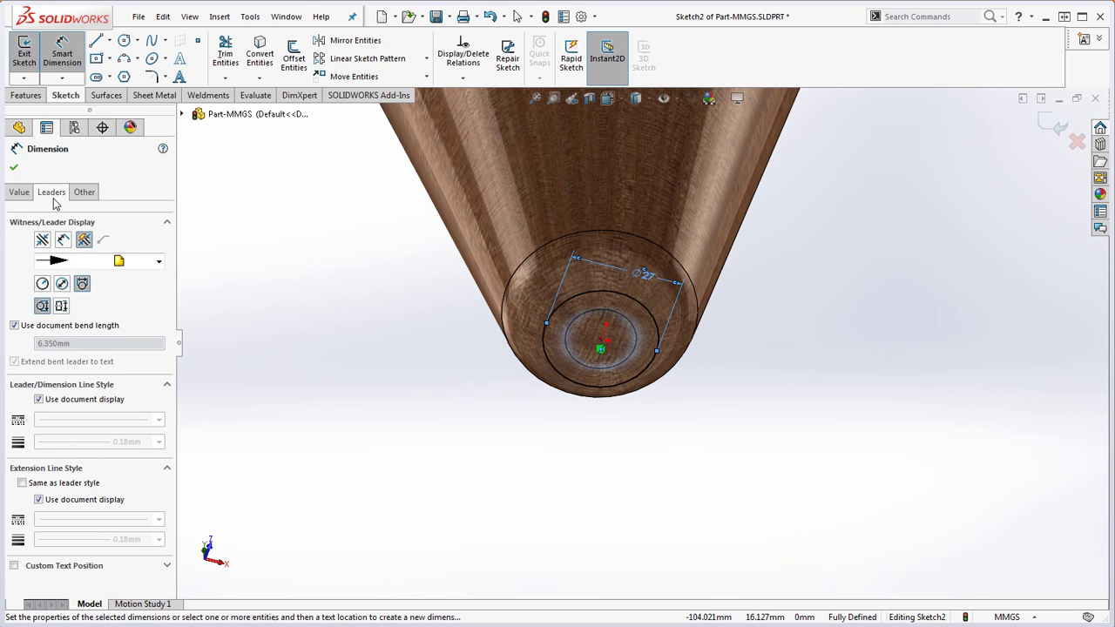
{"action": "left_click", "coordinate": [61, 285]}
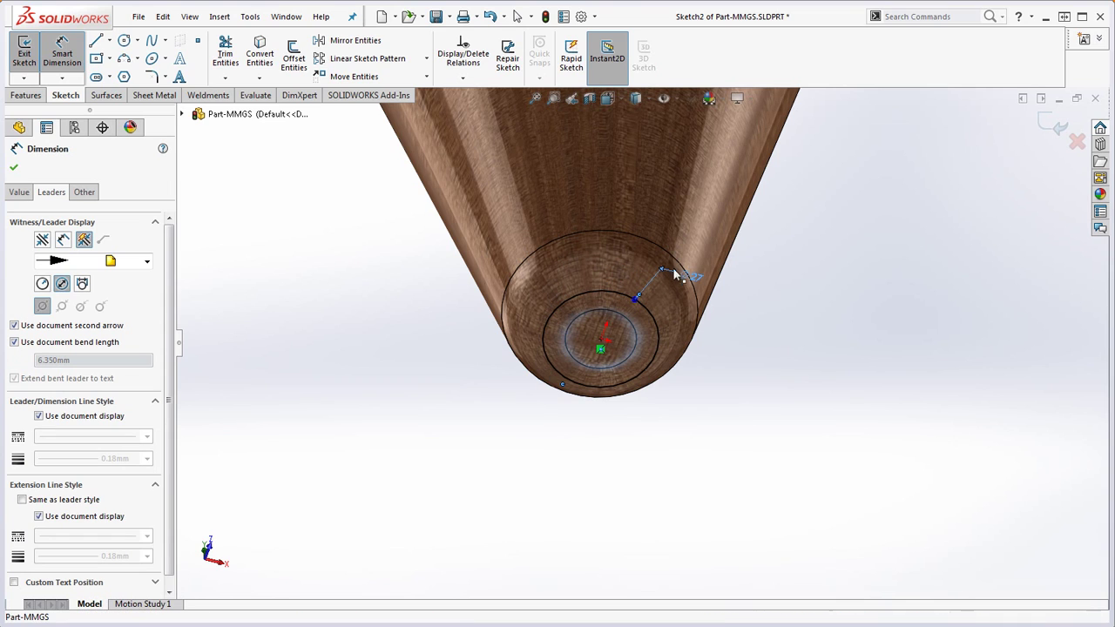
{"action": "left_click", "coordinate": [781, 368]}
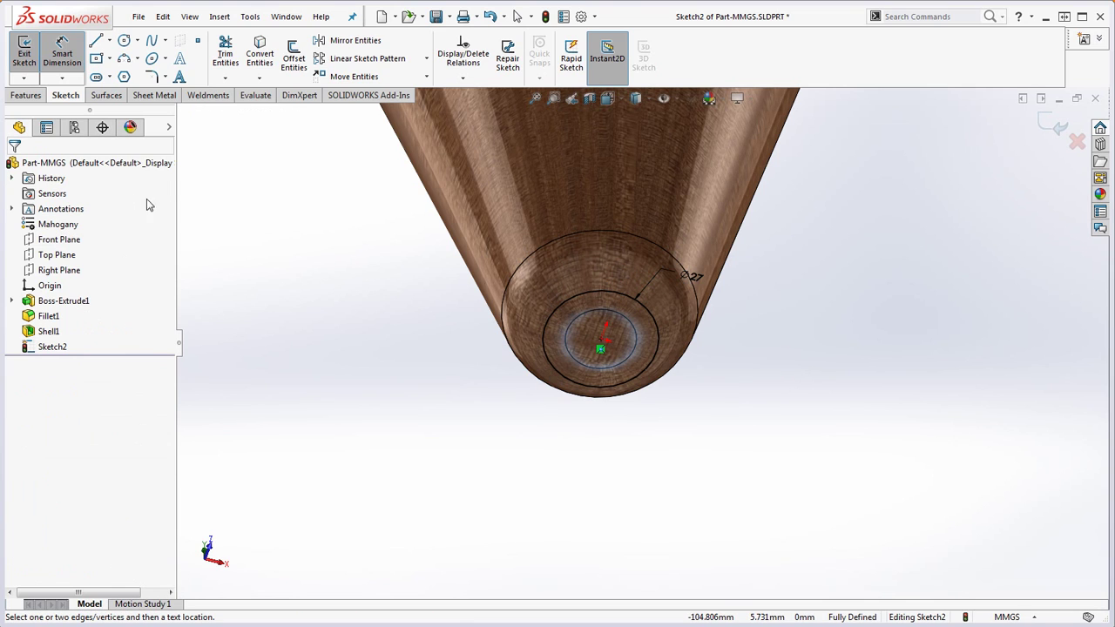
Cut the 27 mm circle out of the cone's bottom with an Extruded Cut set to Through All
{"action": "left_click", "coordinate": [26, 95]}
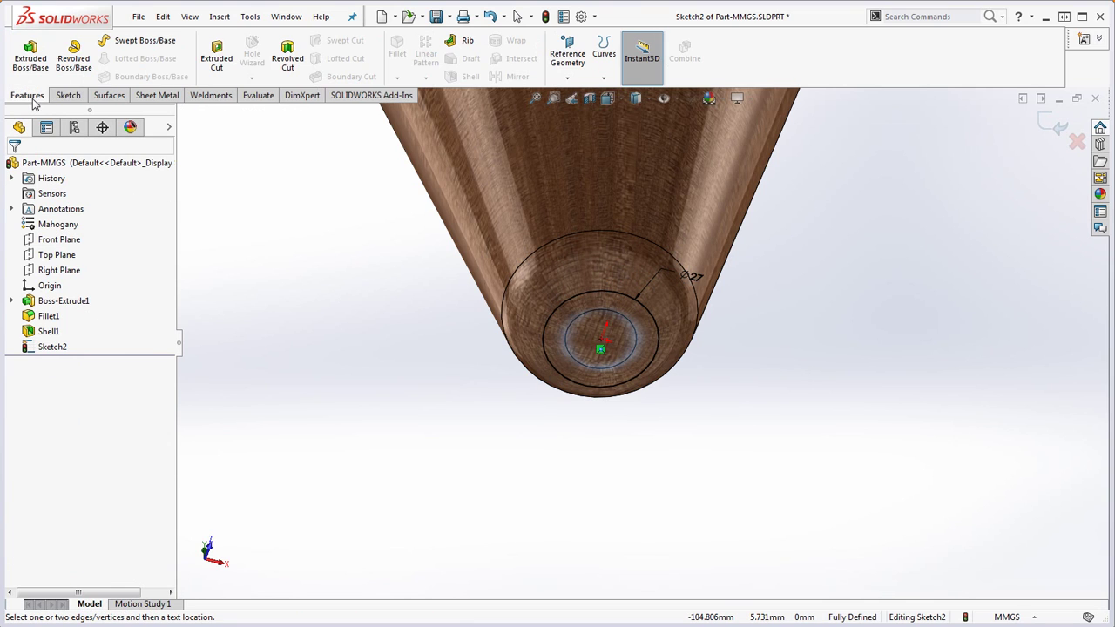
{"action": "left_click", "coordinate": [218, 58]}
{"action": "scroll", "coordinate": [637, 299], "scroll_direction": "up", "scroll_amount": 5}
{"action": "middle_click_drag", "start_coordinate": [637, 299], "coordinate": [679, 465]}
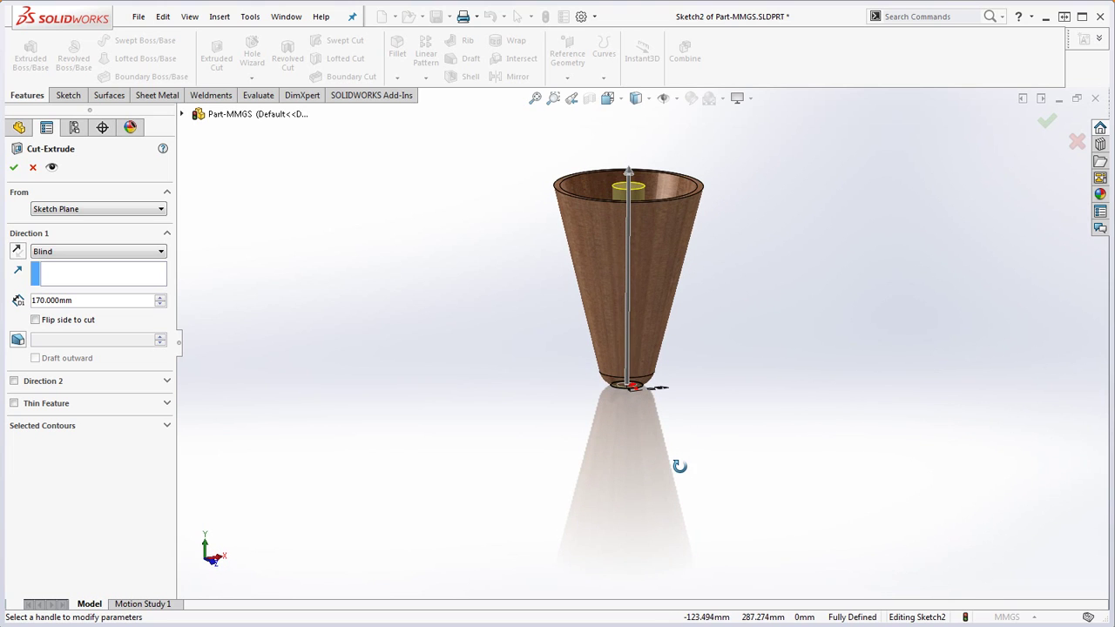
{"action": "left_click", "coordinate": [70, 252]}
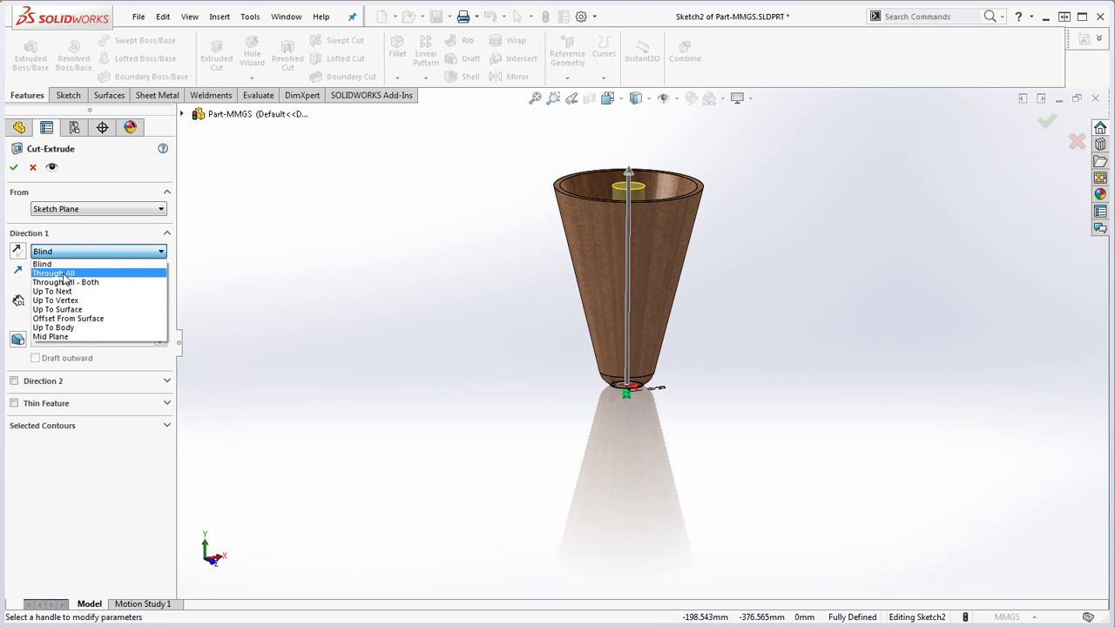
{"action": "left_click", "coordinate": [63, 277]}
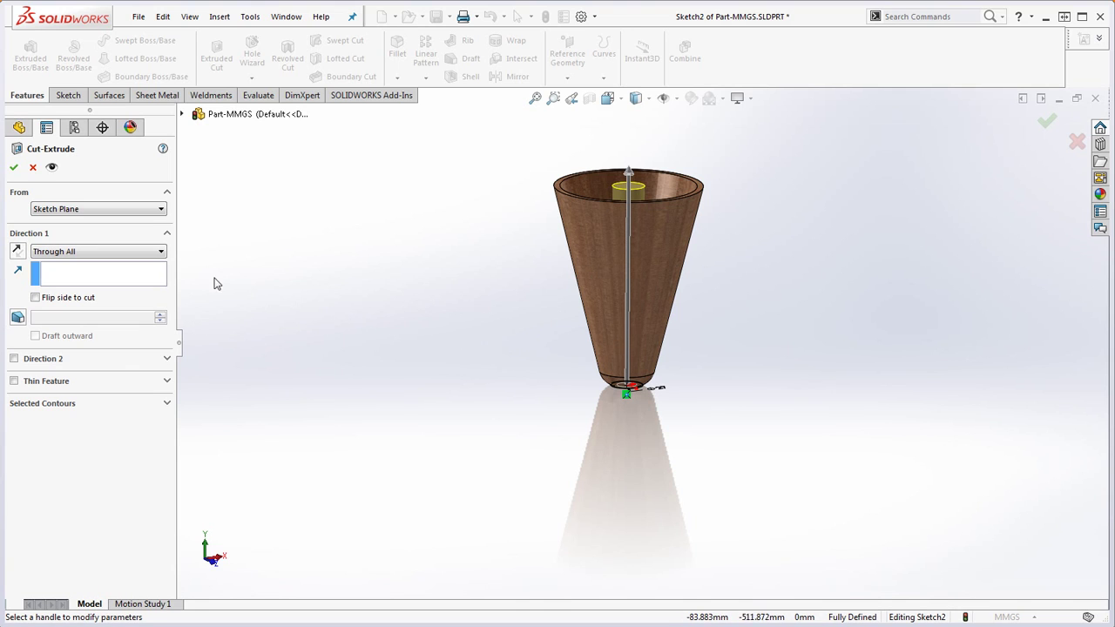
{"action": "left_click", "coordinate": [13, 168]}
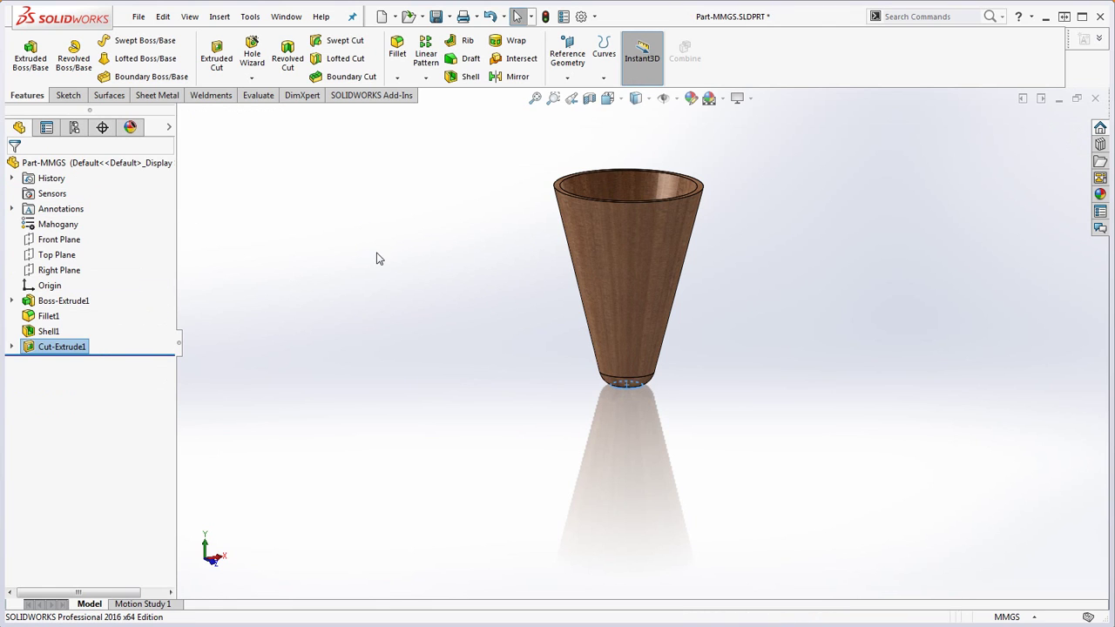
Calculate the finished cone's mass properties and check that the custom settings use millimetres, grams and 3 decimal places
{"action": "middle_click_drag", "start_coordinate": [581, 288], "coordinate": [669, 355]}
{"action": "middle_click_drag", "start_coordinate": [680, 286], "coordinate": [654, 346]}
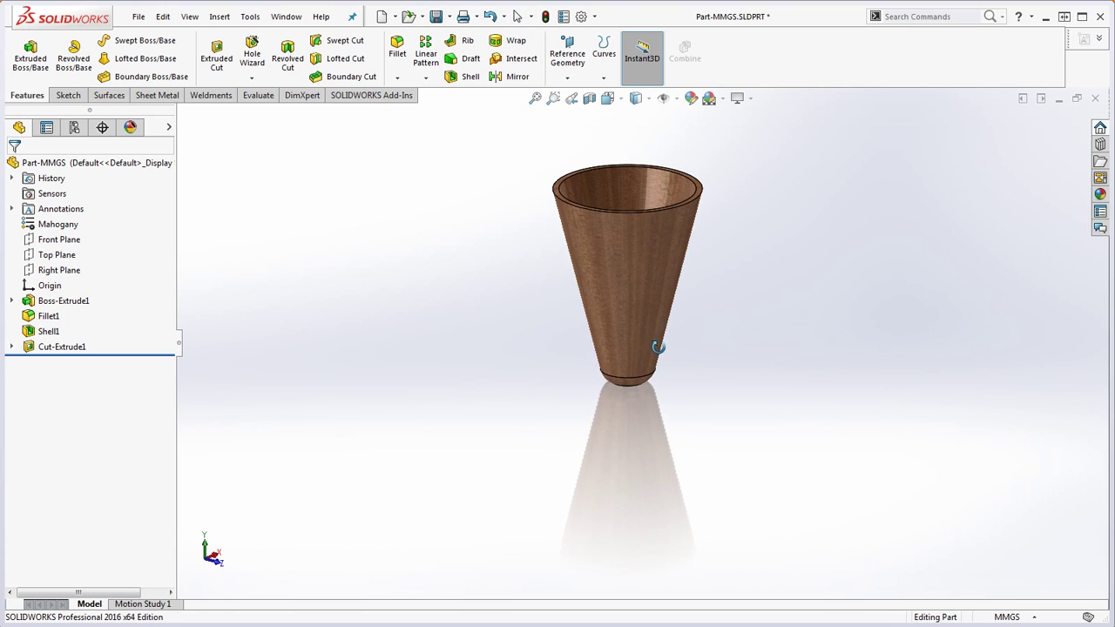
{"action": "scroll", "coordinate": [654, 249], "scroll_direction": "down", "scroll_amount": 3}
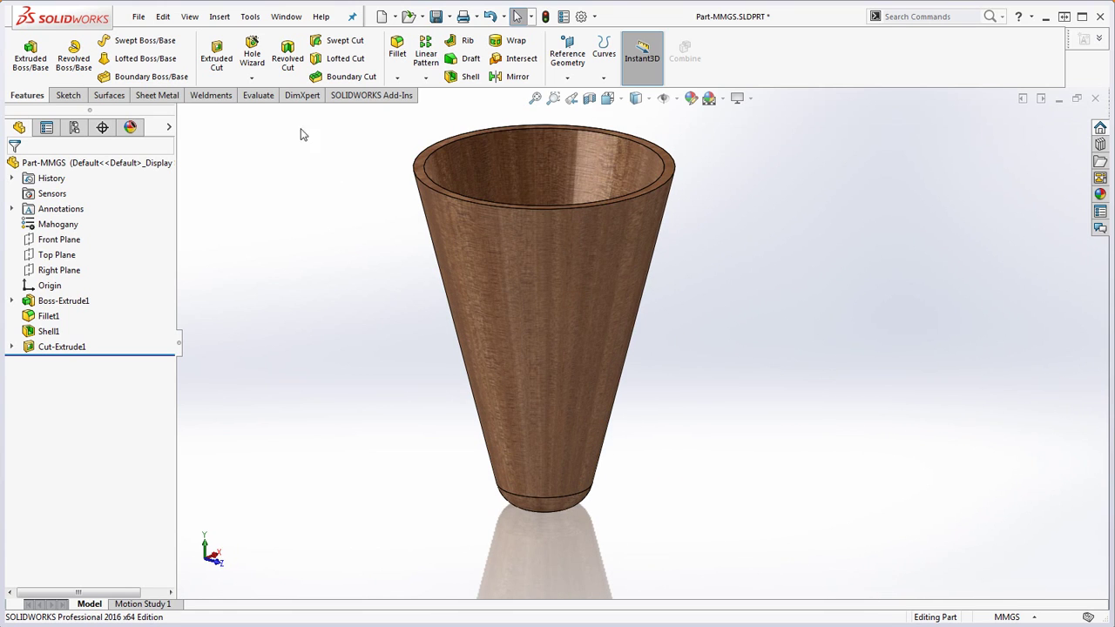
{"action": "left_click", "coordinate": [259, 96]}
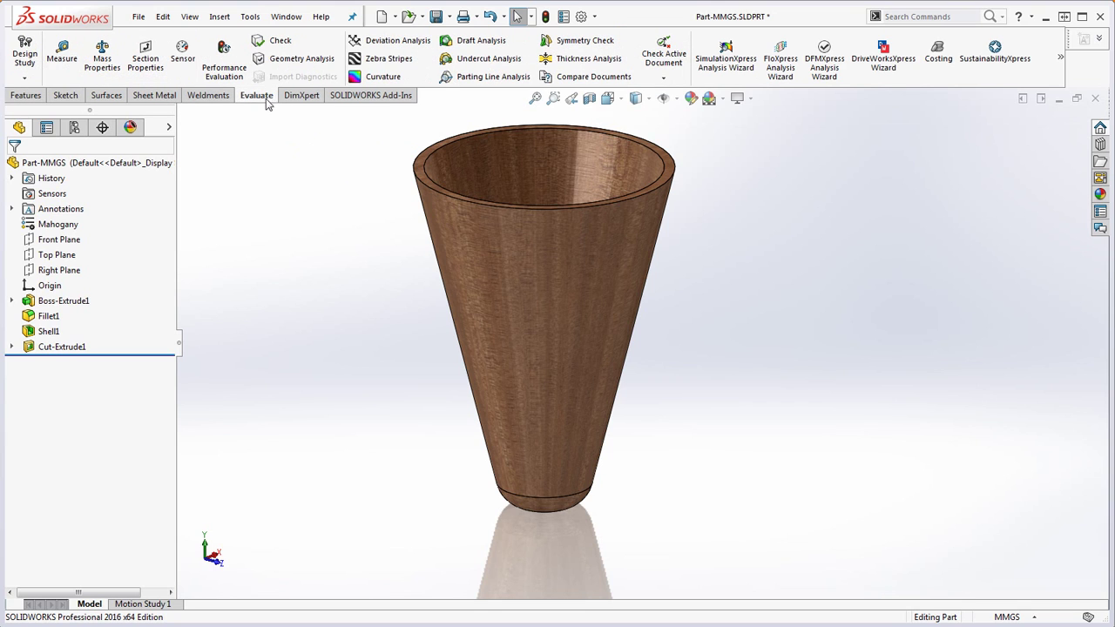
{"action": "left_click", "coordinate": [103, 55]}
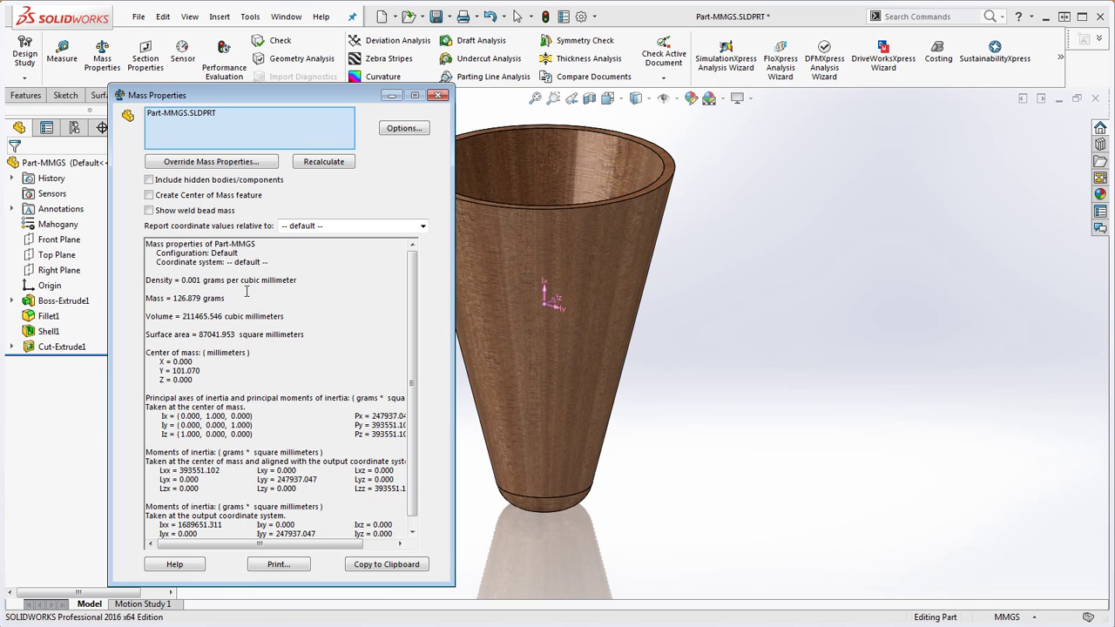
{"action": "left_click", "coordinate": [406, 130]}
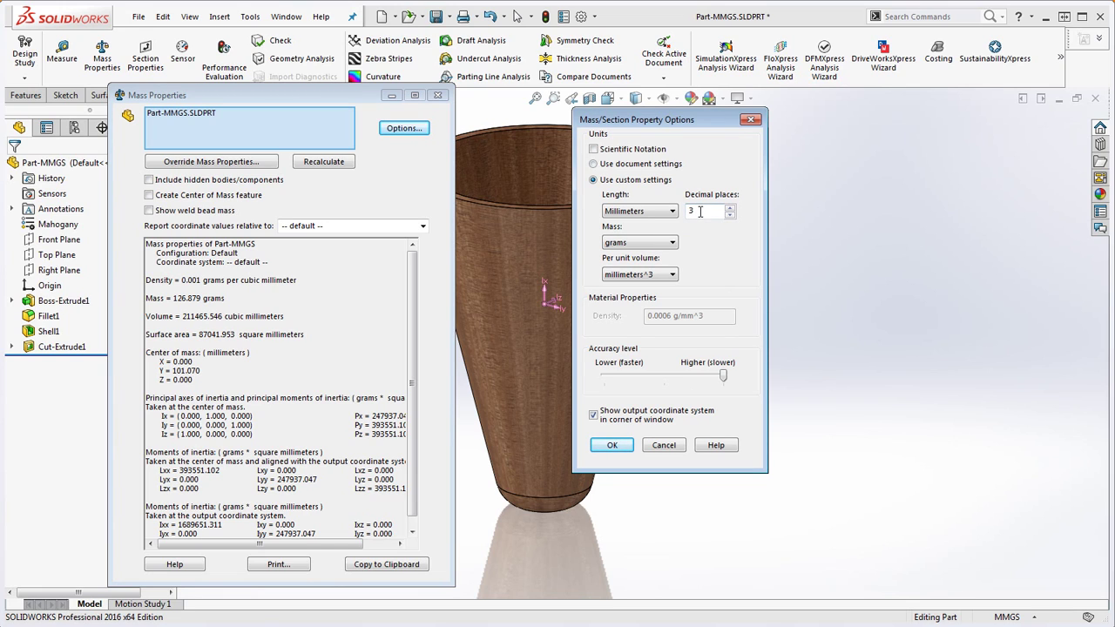
{"action": "left_click", "coordinate": [613, 445]}
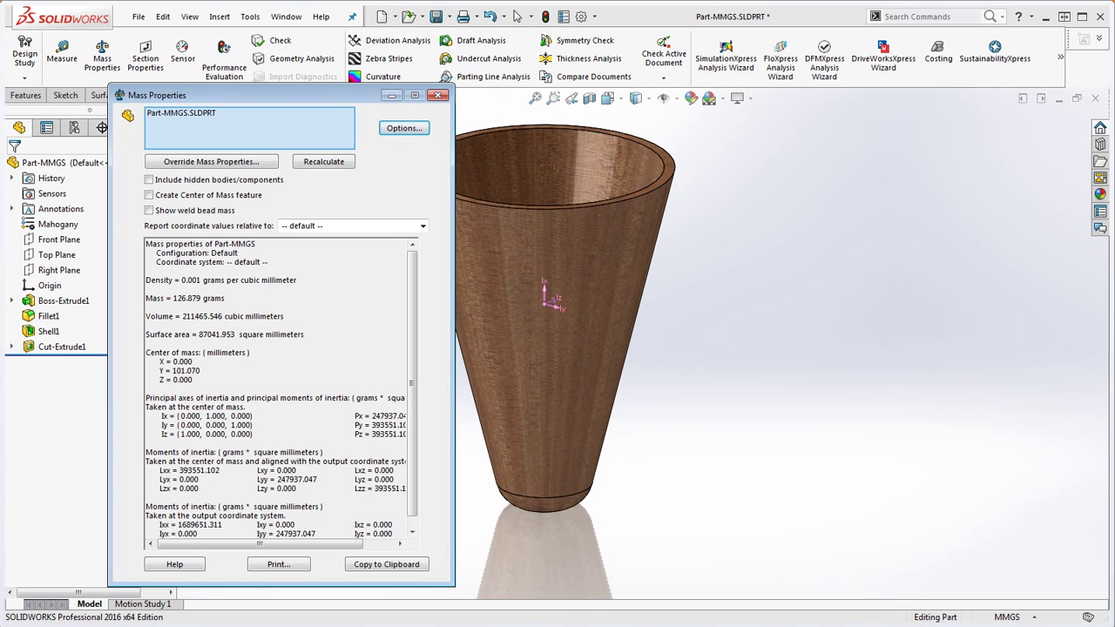
Compare the mass and center of mass with the second sheet note on the browser drawing, and move the mass properties window clear of the model
{"action": "key", "text": "alt+Tab"}
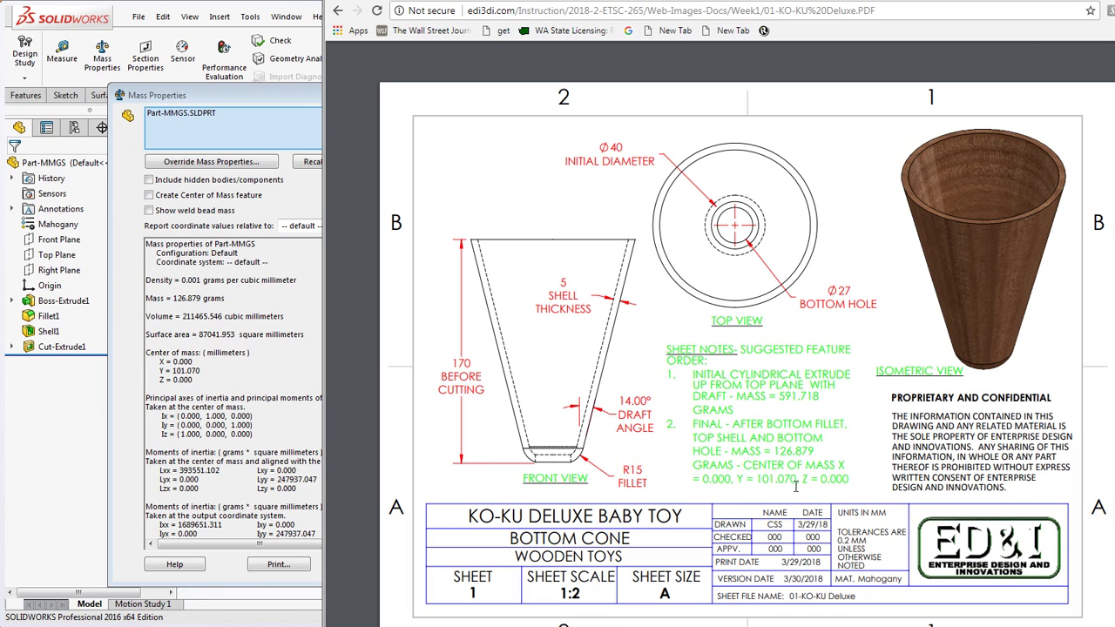
{"action": "left_click_drag", "start_coordinate": [906, 1], "coordinate": [1114, 61]}
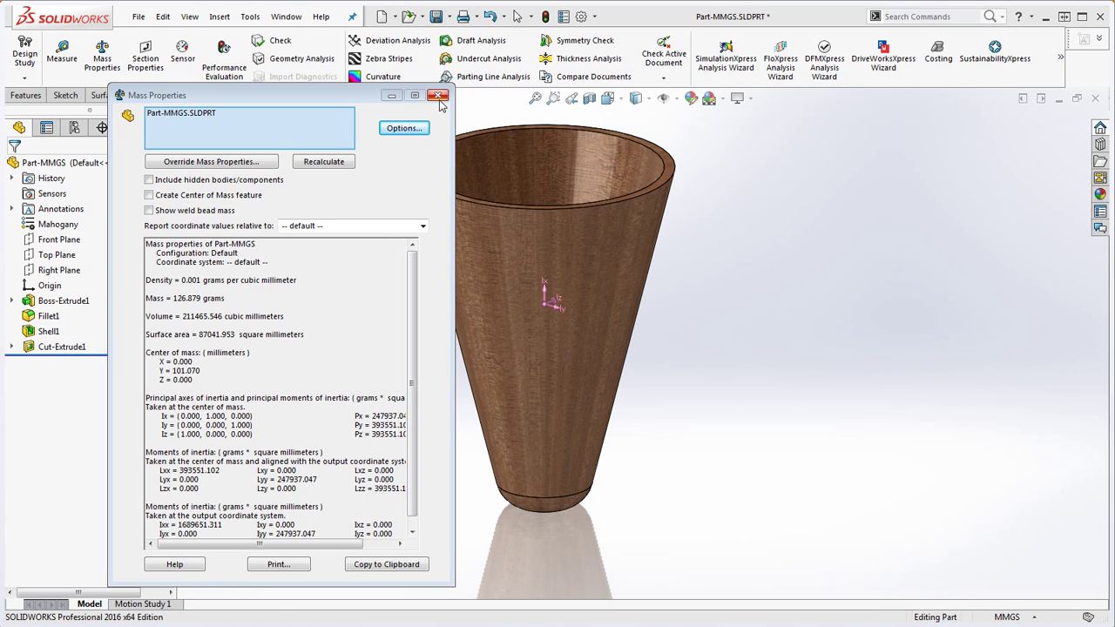
{"action": "left_click_drag", "start_coordinate": [355, 101], "coordinate": [1035, 110]}
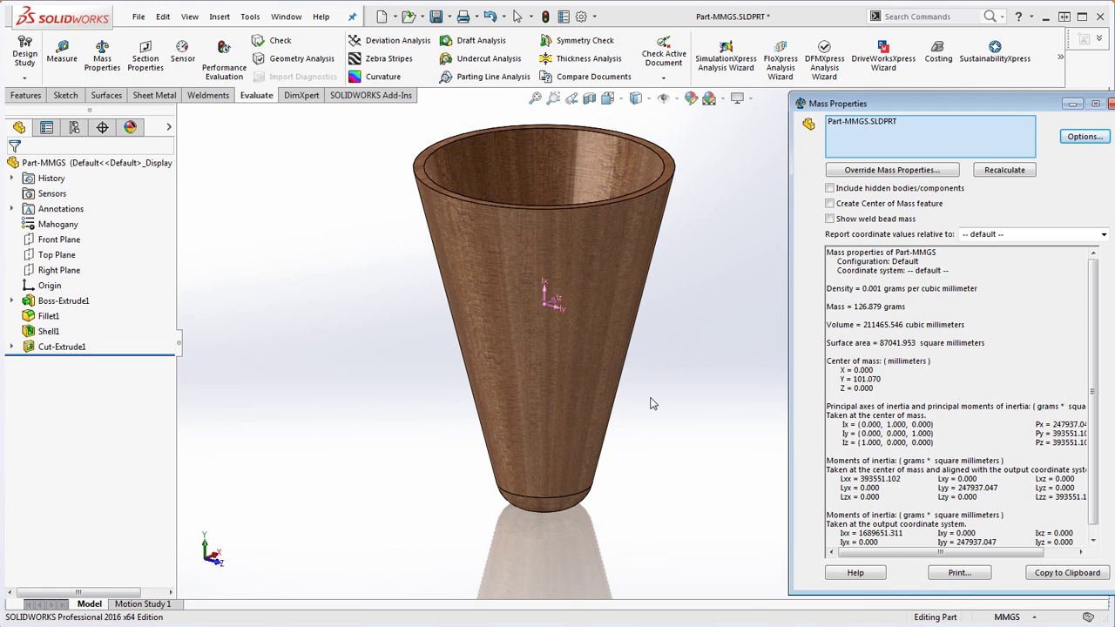
Examine the center-of-mass marker on the cone from the side and at an angle
{"action": "scroll", "coordinate": [653, 399], "scroll_direction": "down", "scroll_amount": 5}
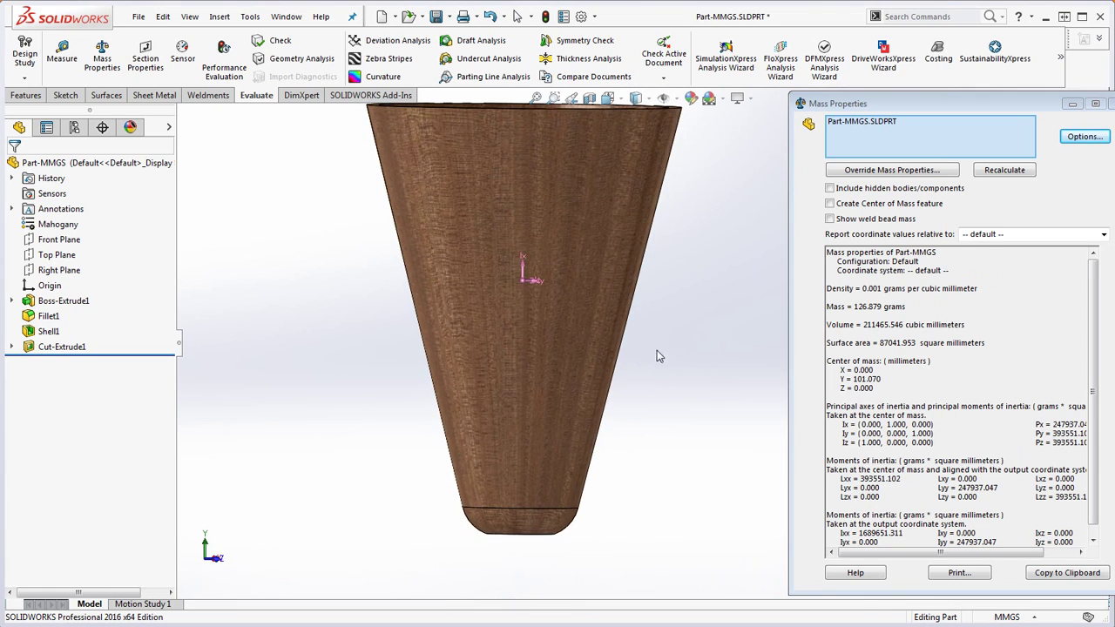
{"action": "scroll", "coordinate": [644, 342], "scroll_direction": "up", "scroll_amount": 3}
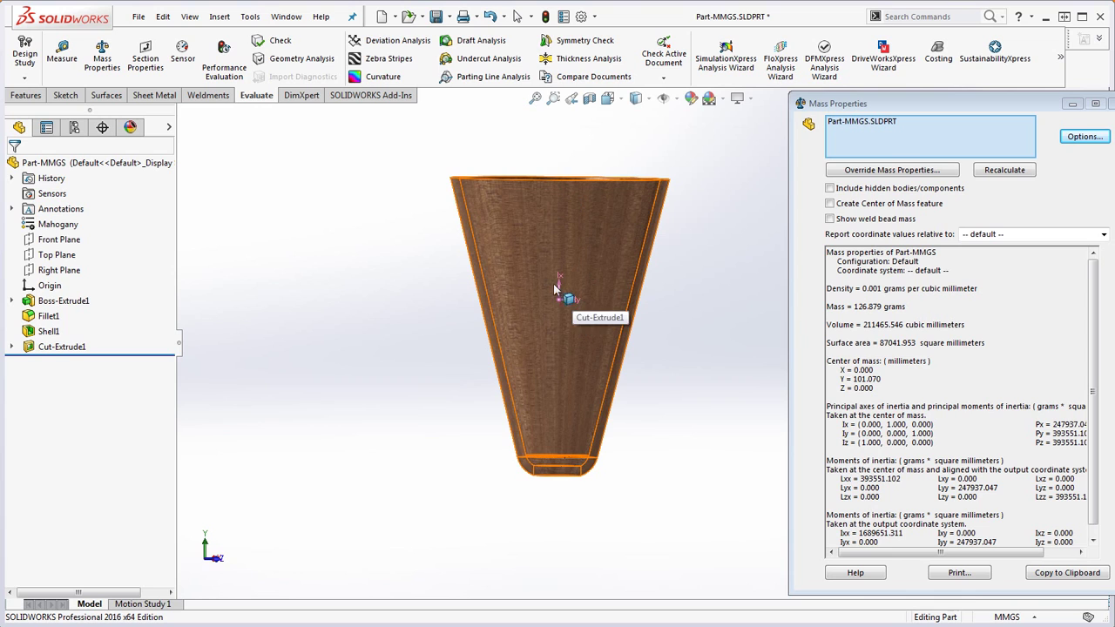
{"action": "middle_click_drag", "start_coordinate": [568, 287], "coordinate": [690, 385]}
{"action": "scroll", "coordinate": [673, 344], "scroll_direction": "down", "scroll_amount": 3}
{"action": "scroll", "coordinate": [673, 344], "scroll_direction": "up", "scroll_amount": 3}
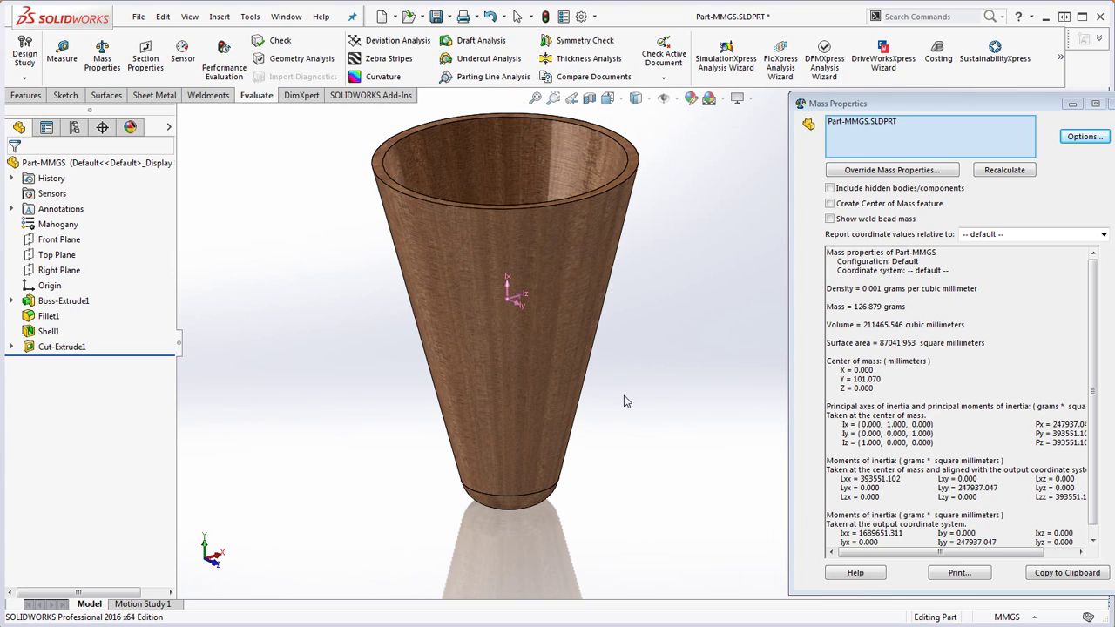
{"action": "scroll", "coordinate": [672, 370], "scroll_direction": "up", "scroll_amount": 3}
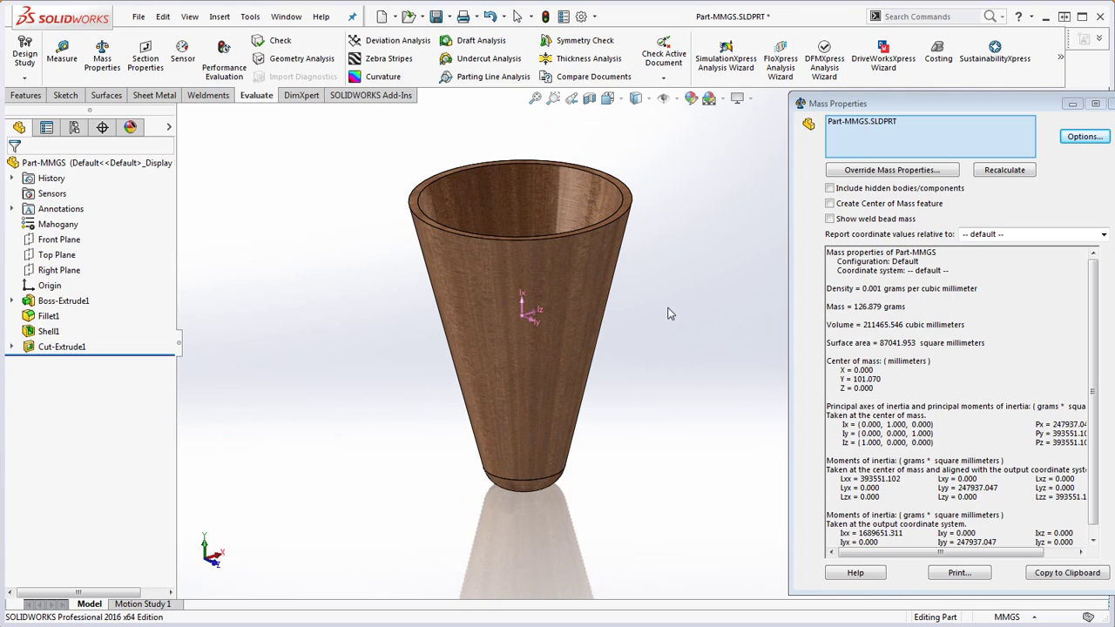